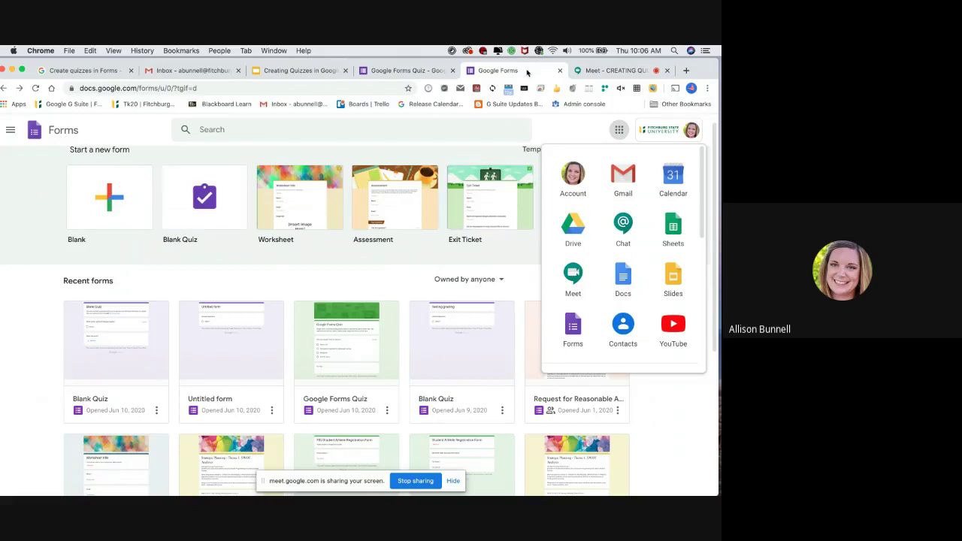
{"action": "left_click", "coordinate": [618, 131]}
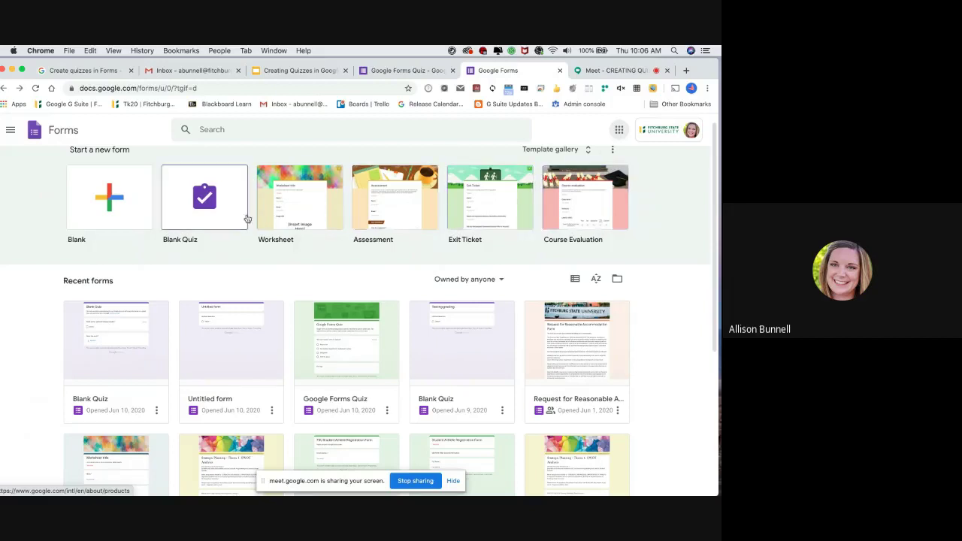
{"action": "left_click", "coordinate": [110, 208]}
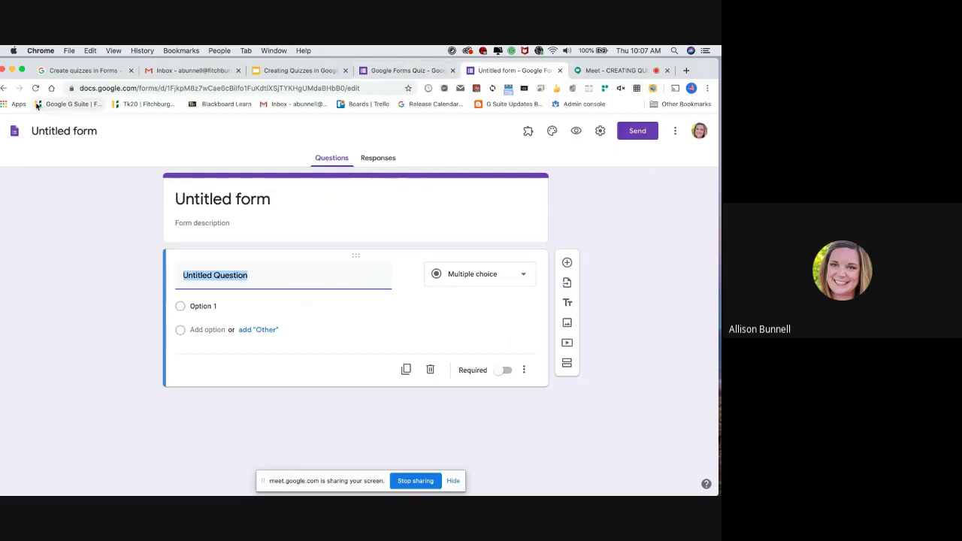
{"action": "left_click", "coordinate": [4, 88]}
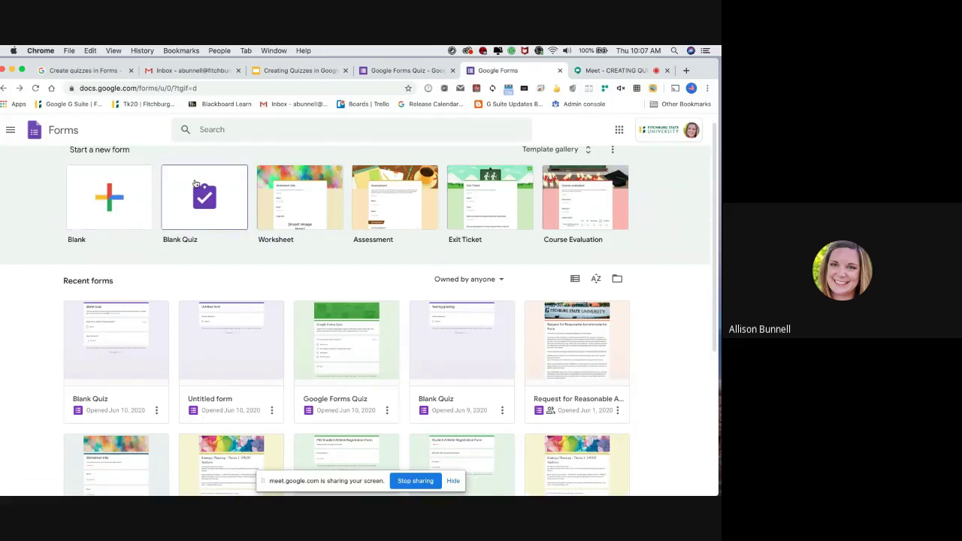
- Create a blank form, turn on its Make this a quiz setting and save the settings
{"action": "left_click", "coordinate": [75, 208]}
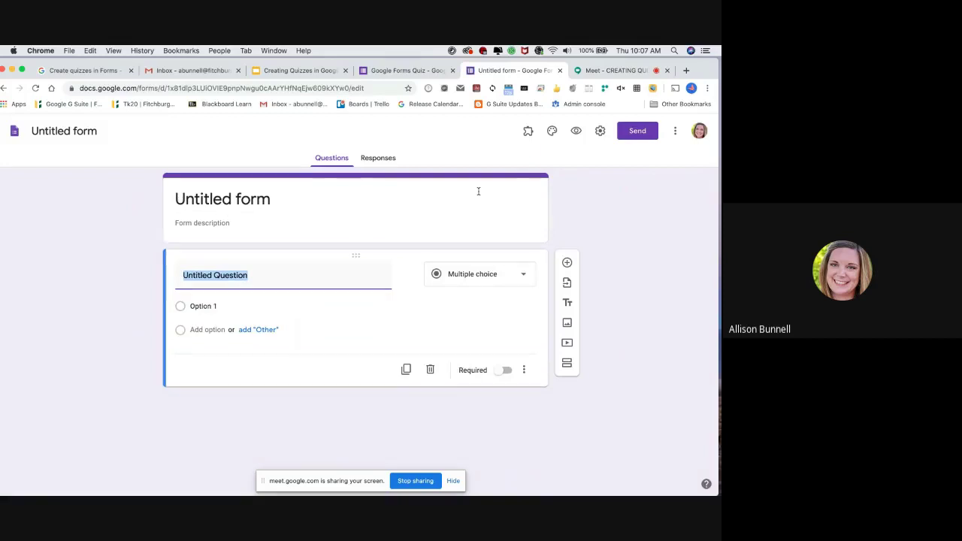
{"action": "left_click", "coordinate": [601, 134]}
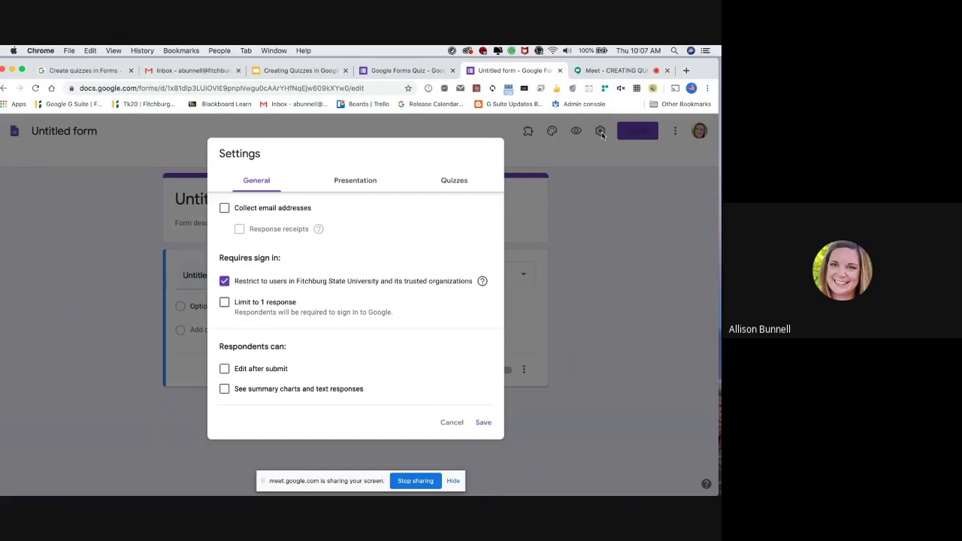
{"action": "left_click", "coordinate": [449, 188]}
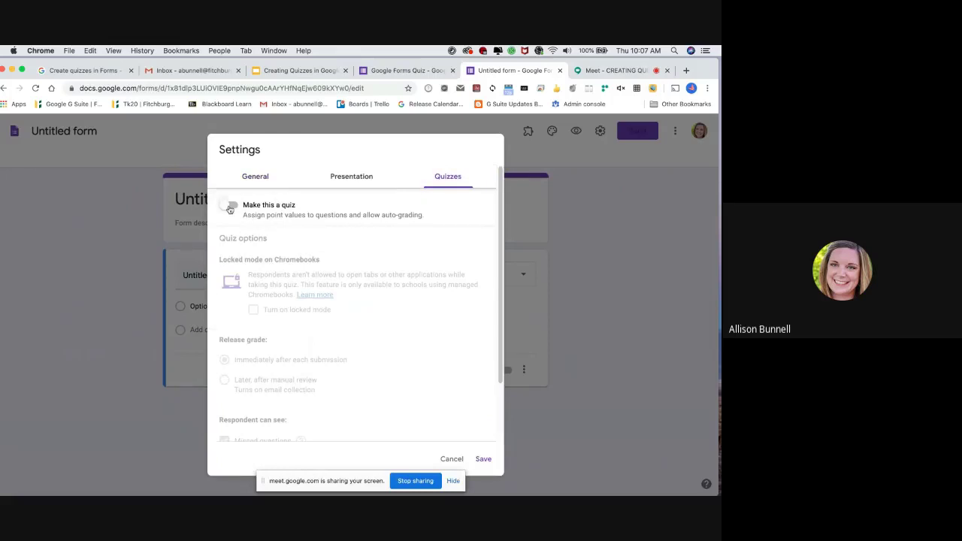
{"action": "left_click", "coordinate": [230, 207]}
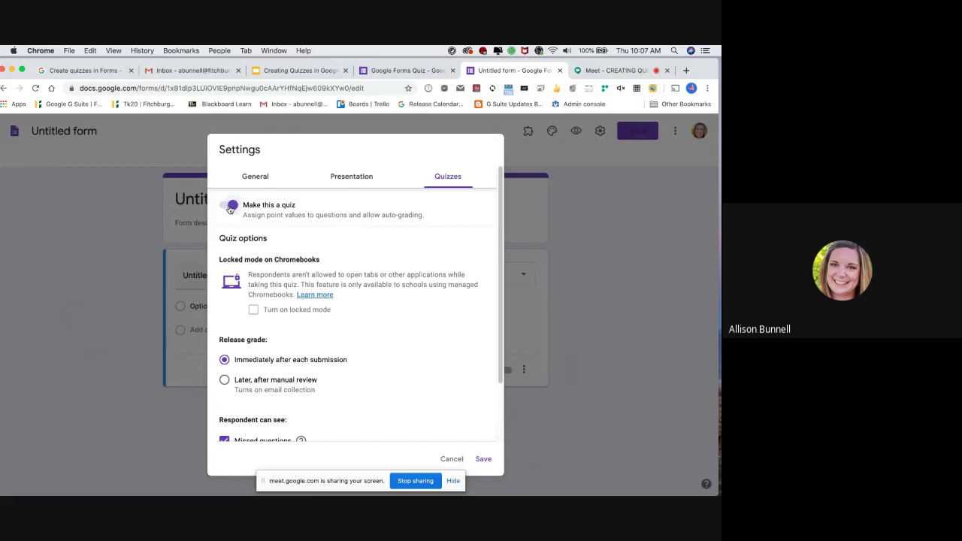
{"action": "left_click", "coordinate": [483, 460]}
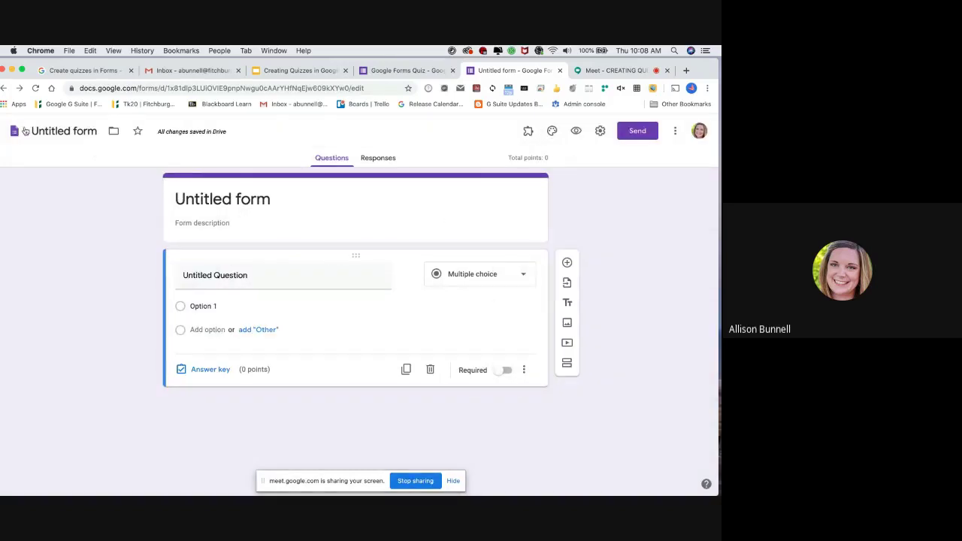
- Start another new blank form and enable Collect email addresses in its general settings
{"action": "left_click", "coordinate": [6, 89]}
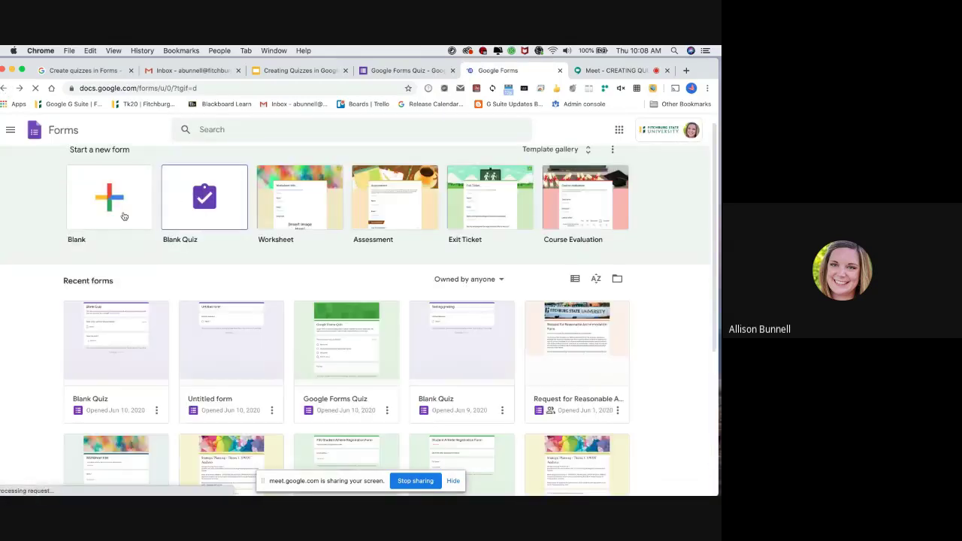
{"action": "left_click", "coordinate": [76, 188]}
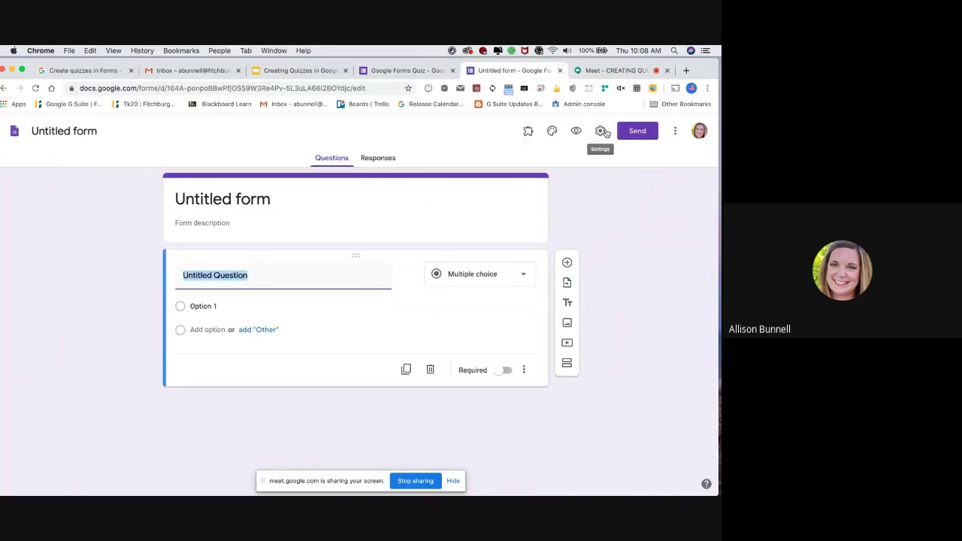
{"action": "left_click", "coordinate": [601, 131]}
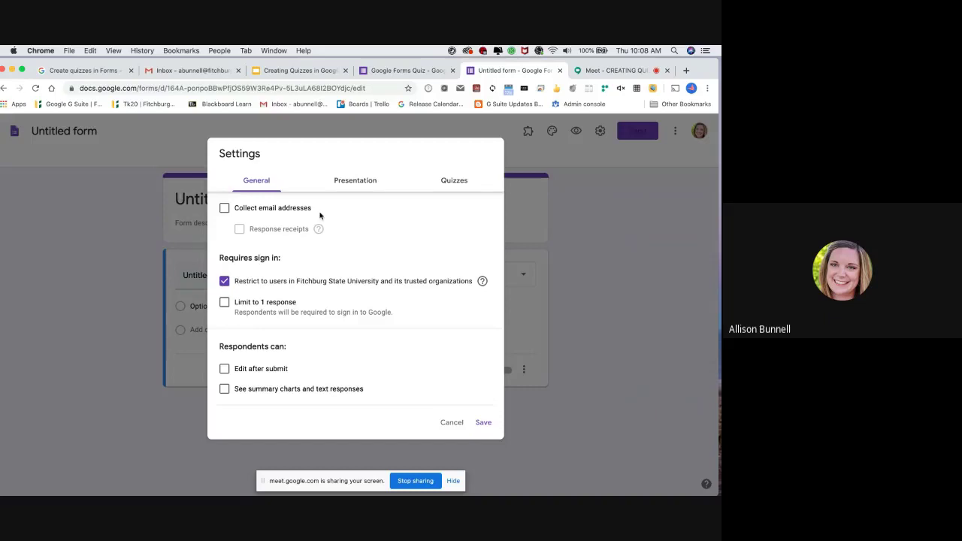
{"action": "left_click", "coordinate": [225, 209]}
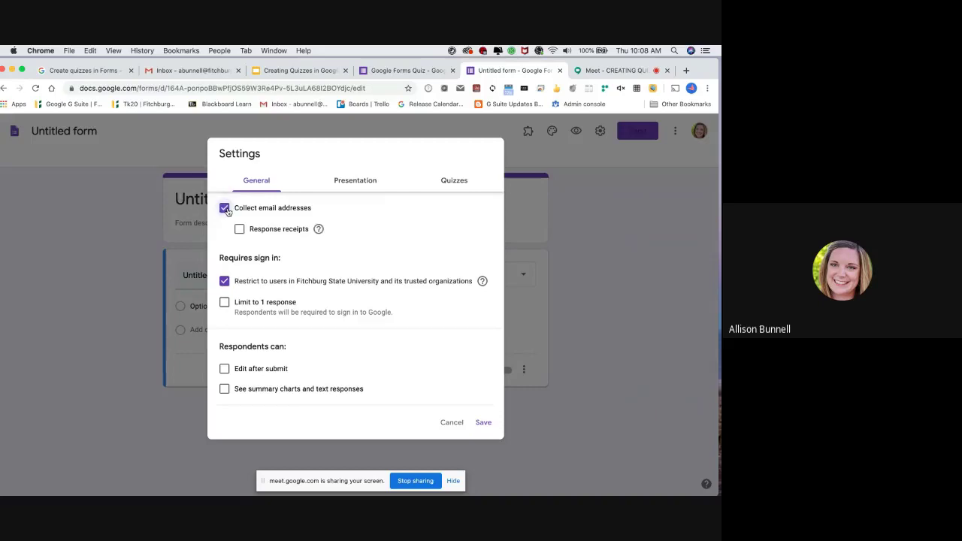
- Check what response receipts do and look over the Google Forms Quiz receipt message in Gmail
{"action": "mouse_move", "coordinate": [318, 231]}
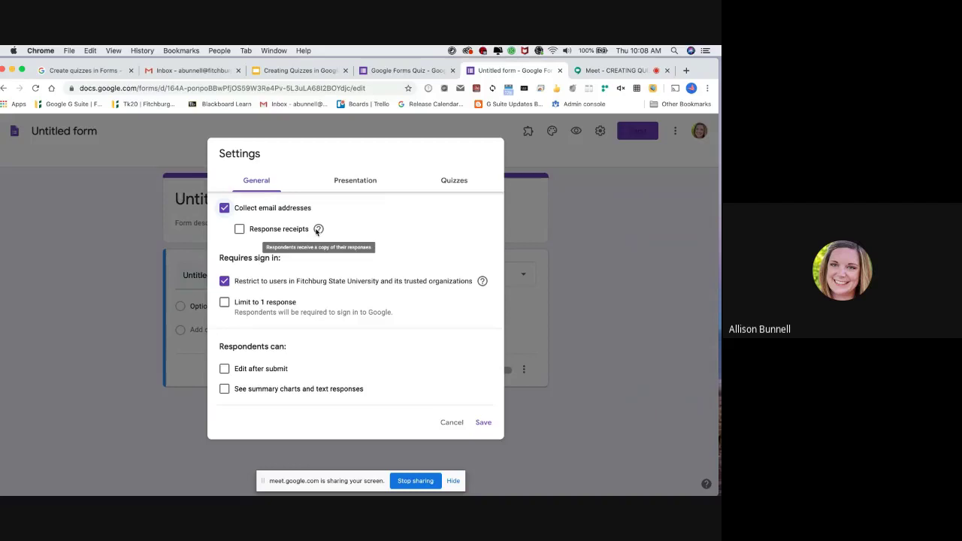
{"action": "left_click", "coordinate": [211, 70]}
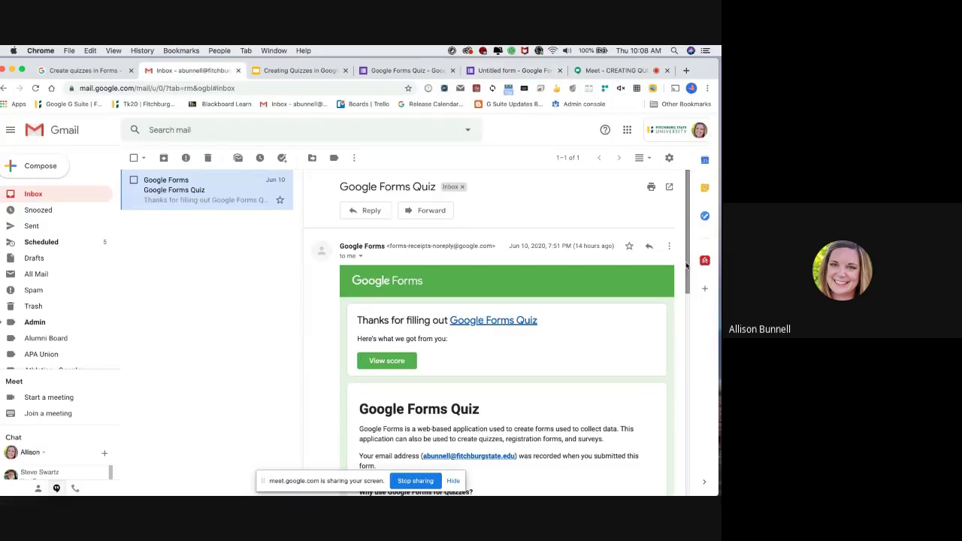
{"action": "left_click_drag", "start_coordinate": [686, 264], "coordinate": [687, 288]}
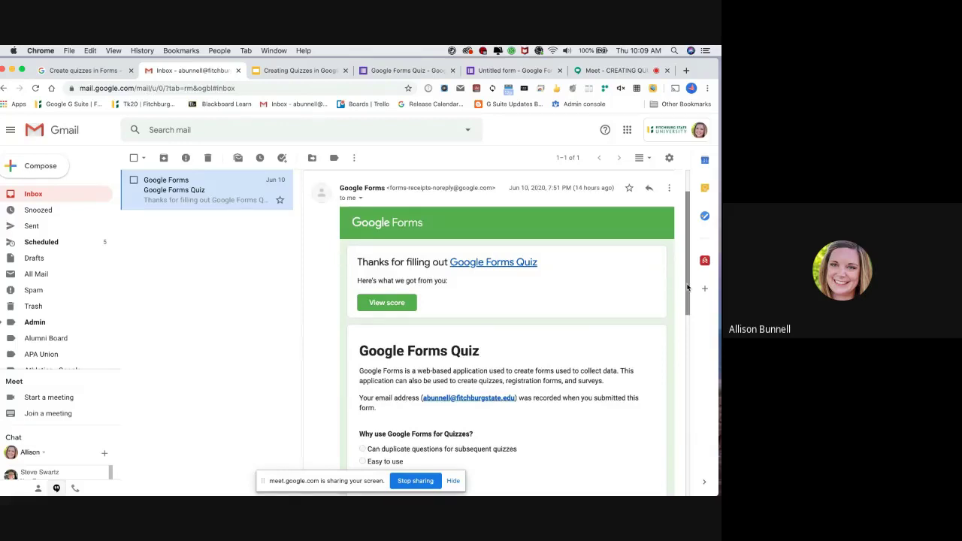
{"action": "left_click_drag", "start_coordinate": [686, 288], "coordinate": [706, 269]}
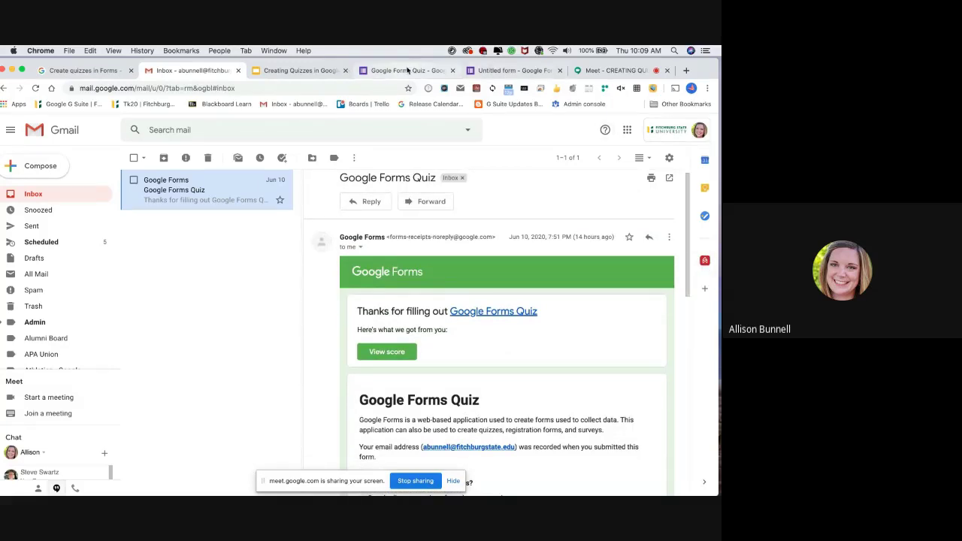
{"action": "left_click", "coordinate": [409, 70]}
{"action": "left_click", "coordinate": [497, 70]}
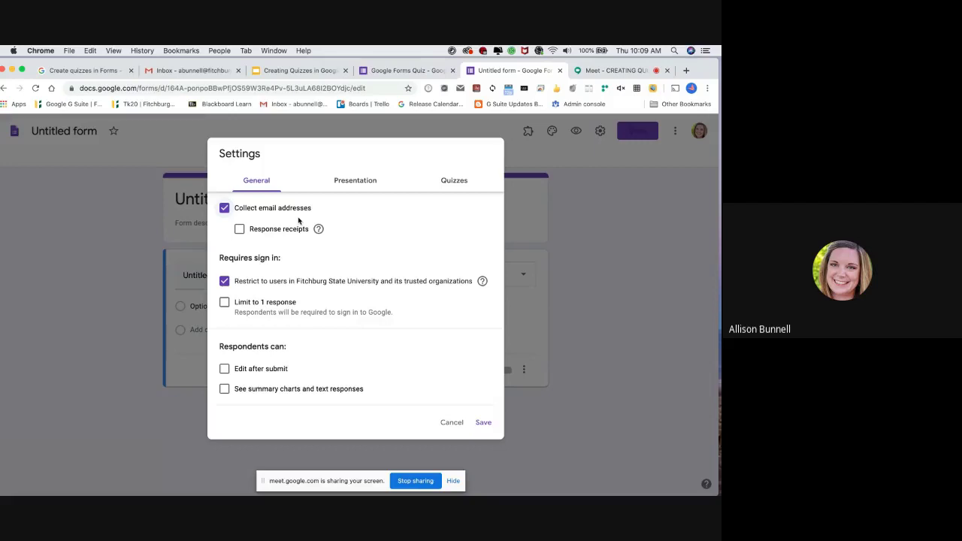
- Enable response receipts if the respondent requests them and limit the untitled form to 1 response
{"action": "left_click", "coordinate": [239, 230]}
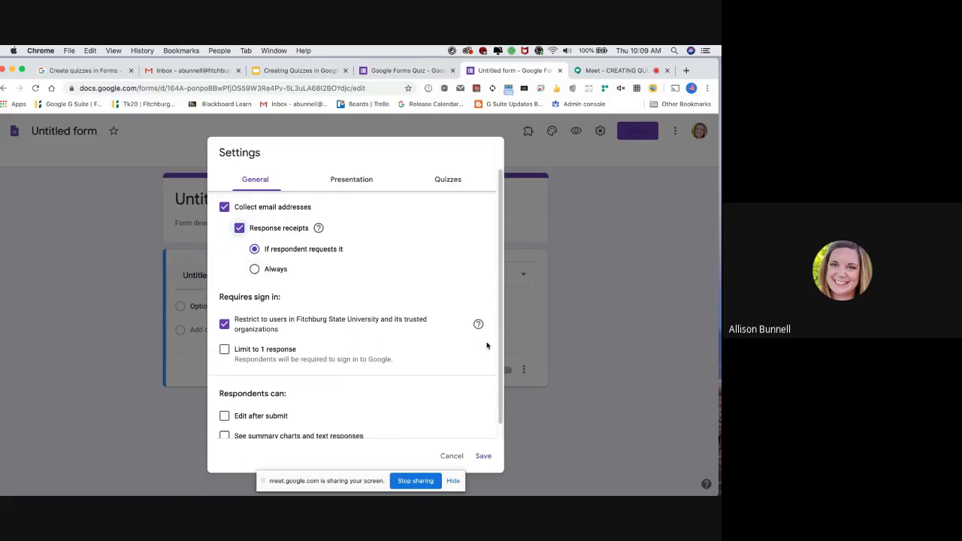
{"action": "scroll", "coordinate": [499, 353], "scroll_direction": "down", "scroll_amount": 2}
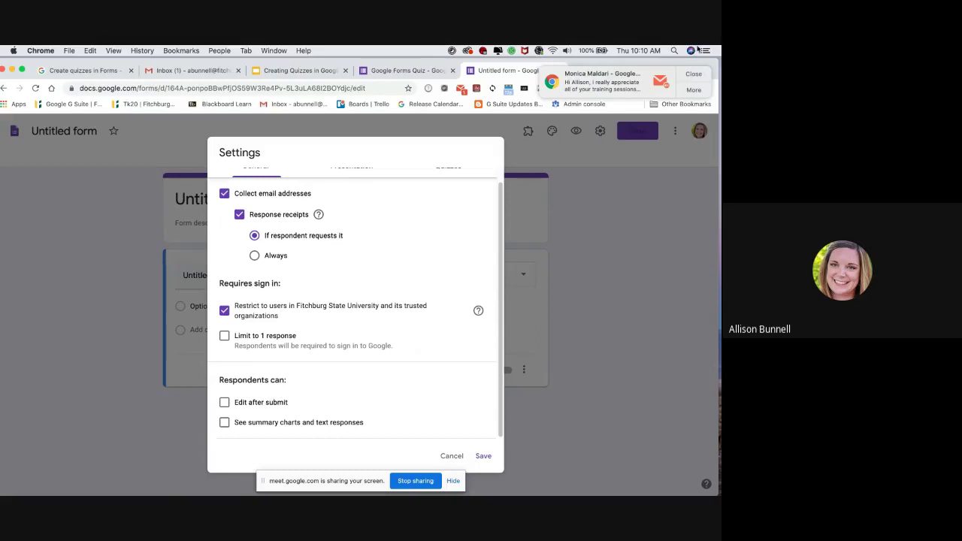
{"action": "left_click", "coordinate": [687, 75]}
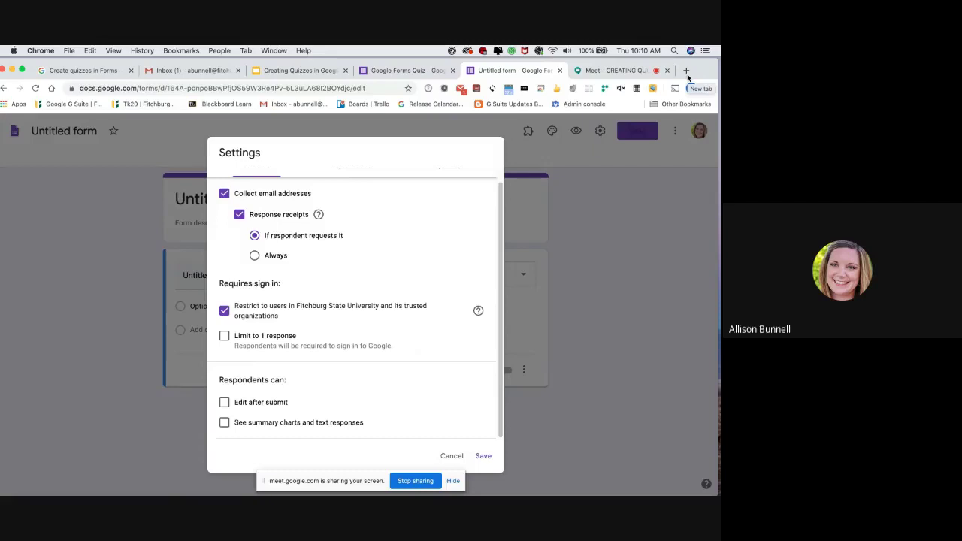
{"action": "left_click", "coordinate": [223, 338]}
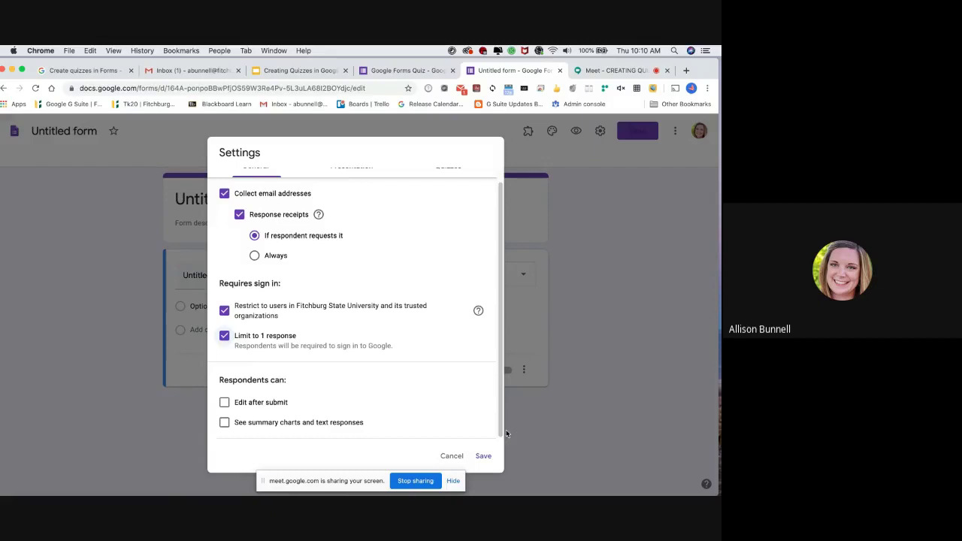
{"action": "scroll", "coordinate": [497, 433], "scroll_direction": "up", "scroll_amount": 2}
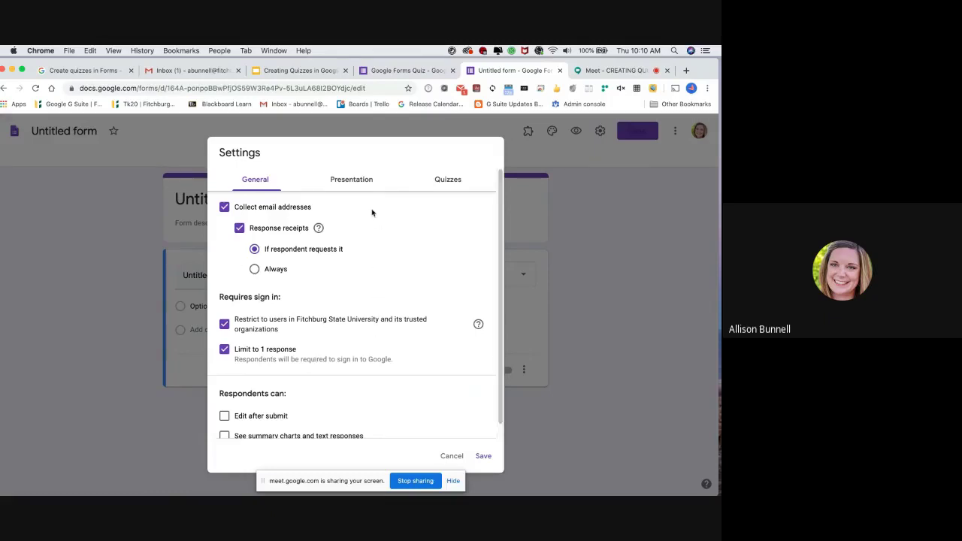
- Read the Google Meet chat and review the recorded answers in the Google Forms Quiz receipt in Gmail, returning to the untitled form's settings
{"action": "left_click", "coordinate": [613, 70]}
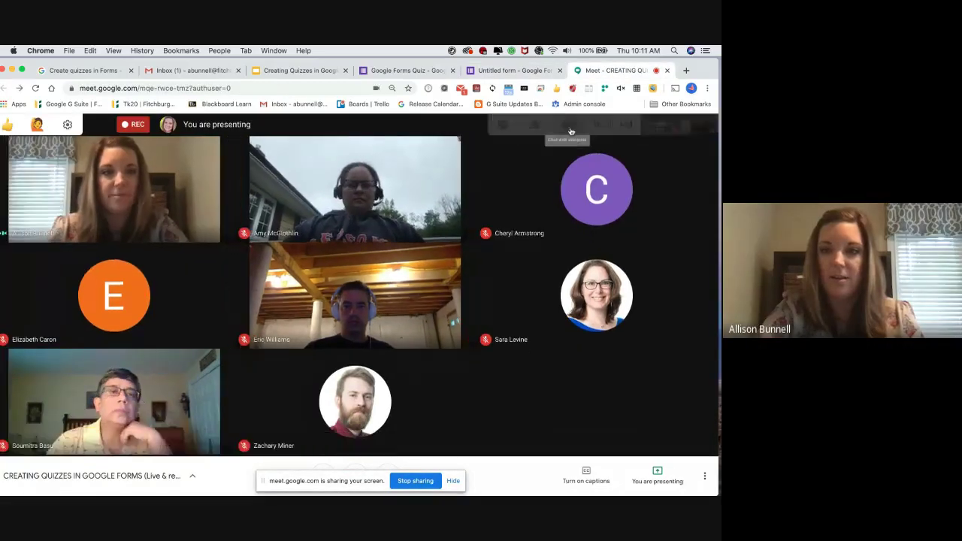
{"action": "left_click", "coordinate": [568, 125]}
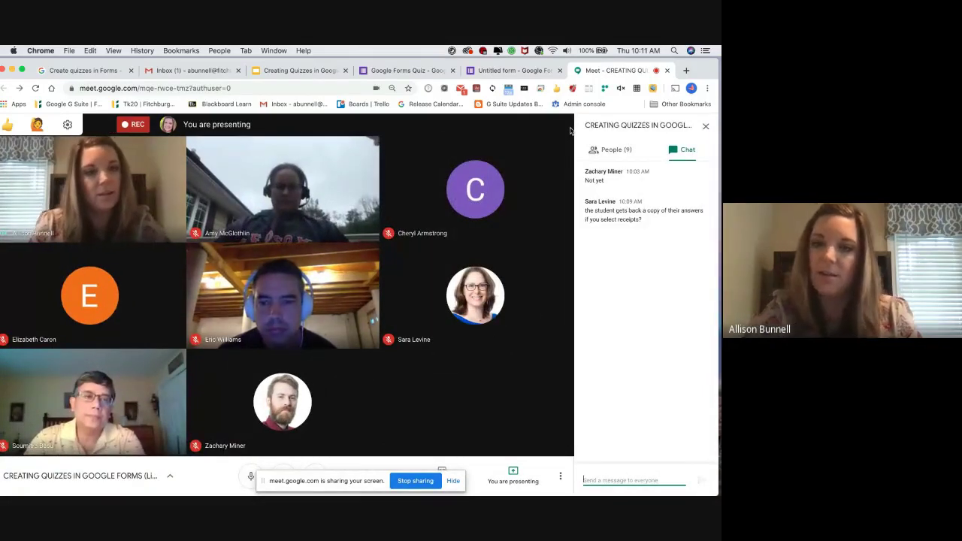
{"action": "left_click", "coordinate": [183, 71]}
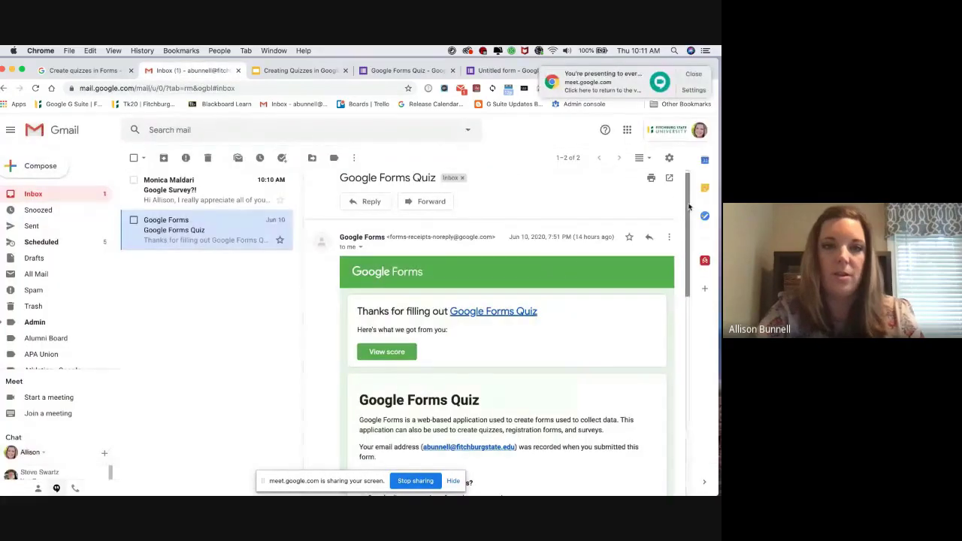
{"action": "scroll", "coordinate": [689, 253], "scroll_direction": "down", "scroll_amount": 3}
{"action": "left_click_drag", "start_coordinate": [690, 254], "coordinate": [704, 374]}
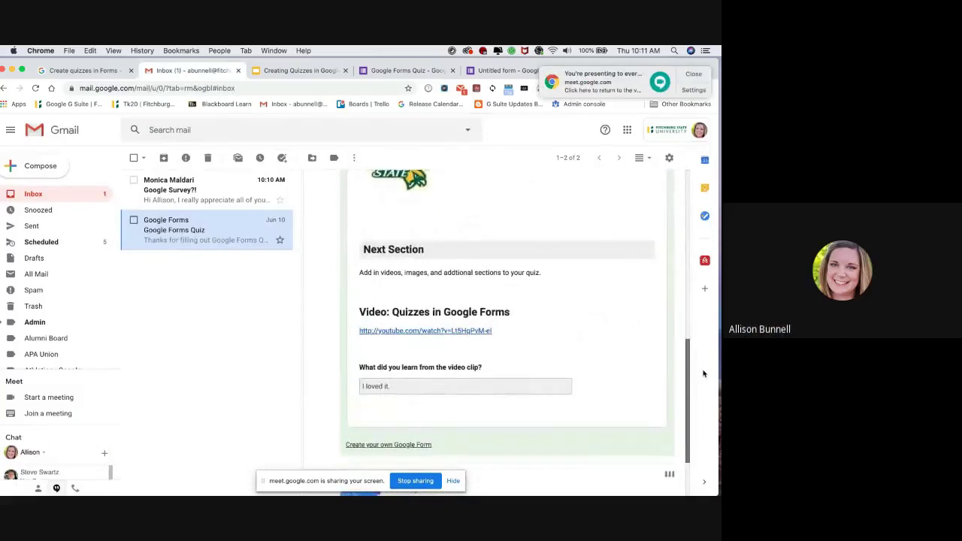
{"action": "scroll", "coordinate": [597, 364], "scroll_direction": "down", "scroll_amount": 1}
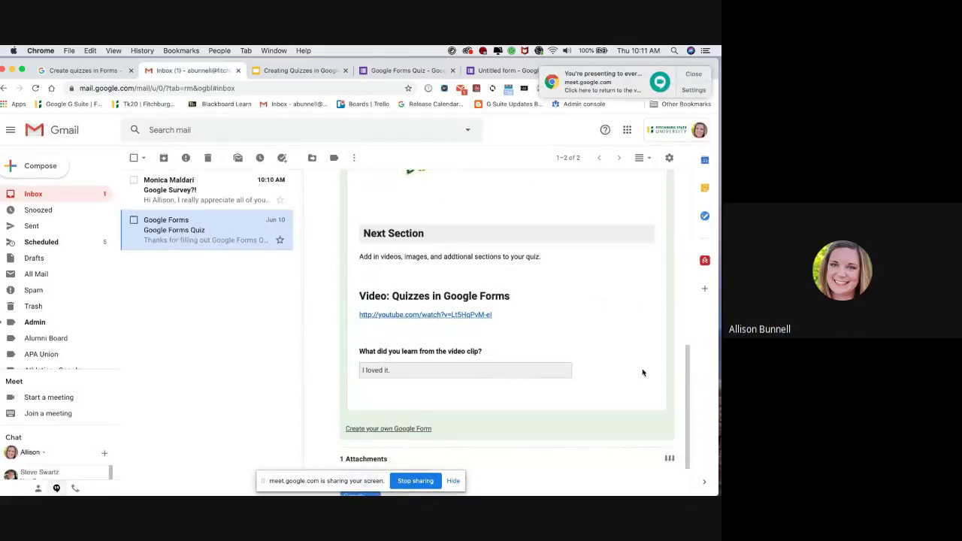
{"action": "left_click_drag", "start_coordinate": [688, 378], "coordinate": [690, 231]}
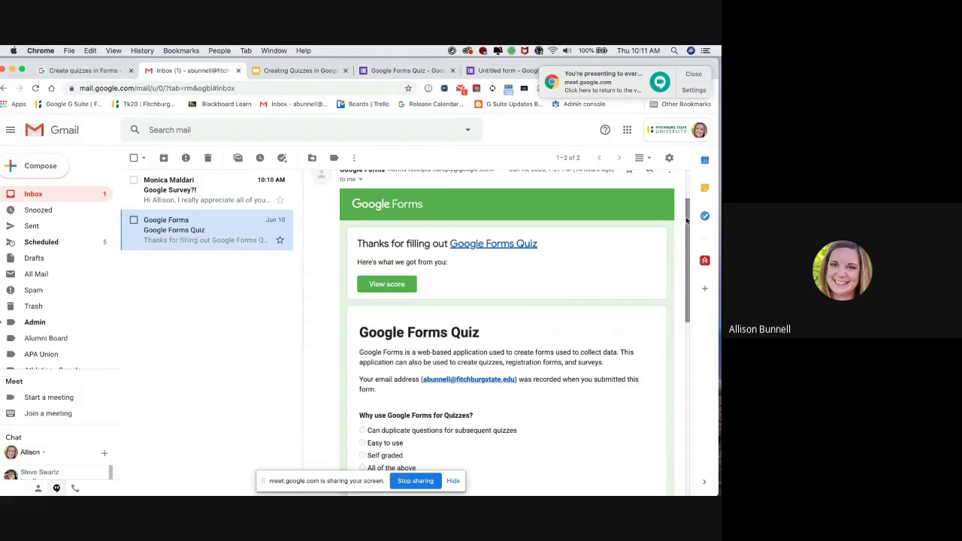
{"action": "left_click_drag", "start_coordinate": [686, 219], "coordinate": [685, 186]}
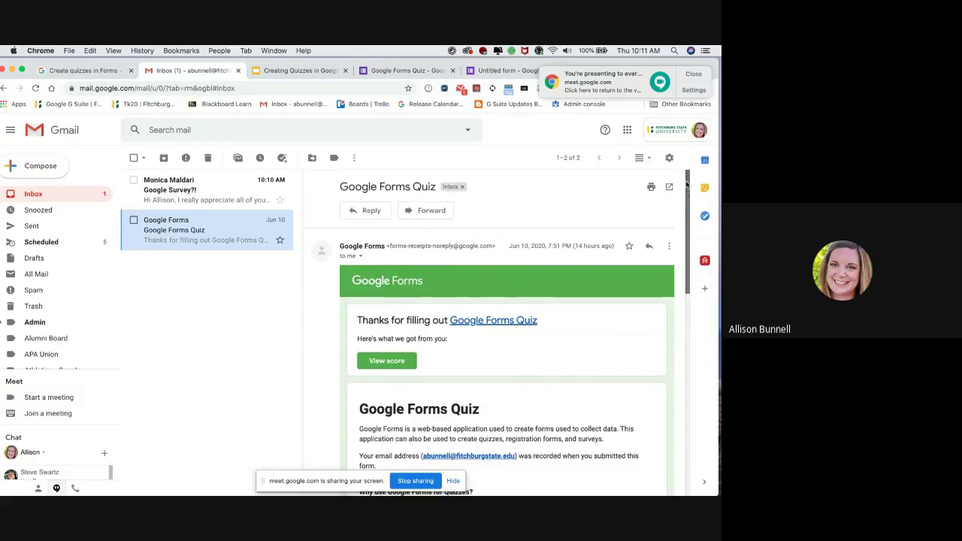
{"action": "left_click", "coordinate": [406, 70]}
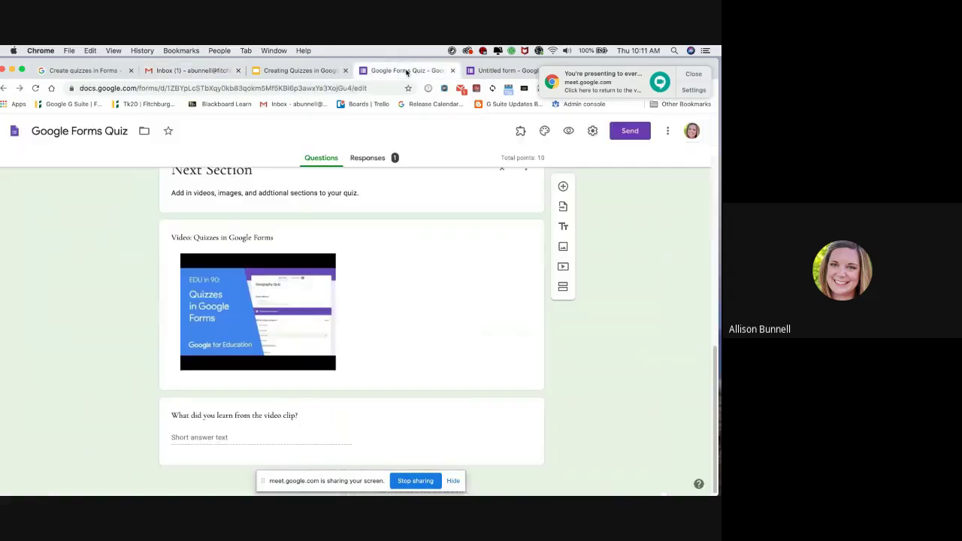
{"action": "left_click", "coordinate": [487, 72]}
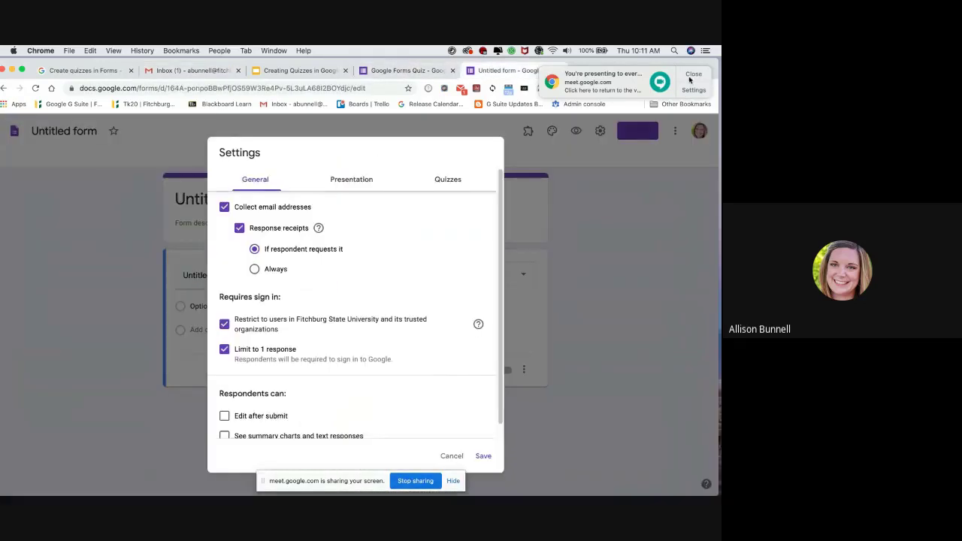
{"action": "left_click", "coordinate": [692, 76]}
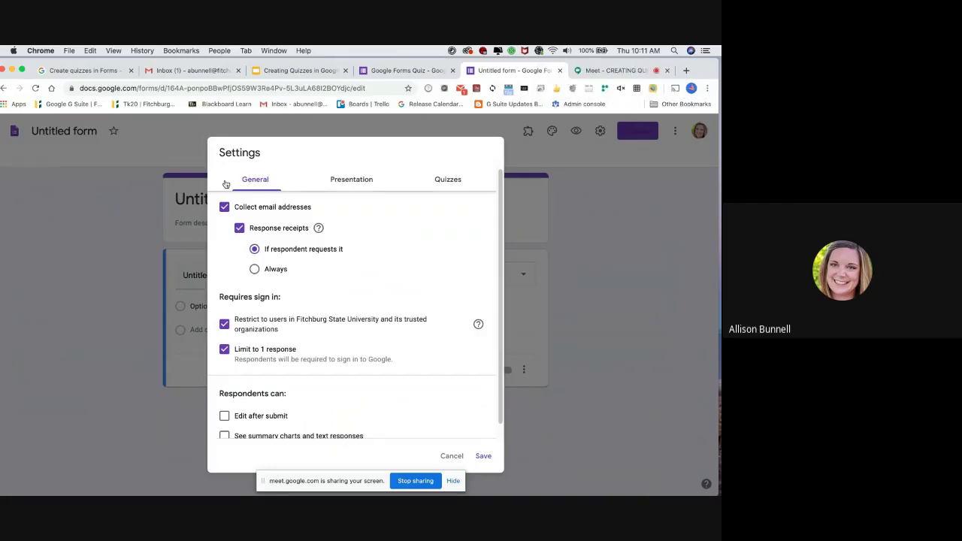
- Enable Shuffle question order in the presentation settings and turn on Make this a quiz for the form
{"action": "left_click", "coordinate": [355, 191]}
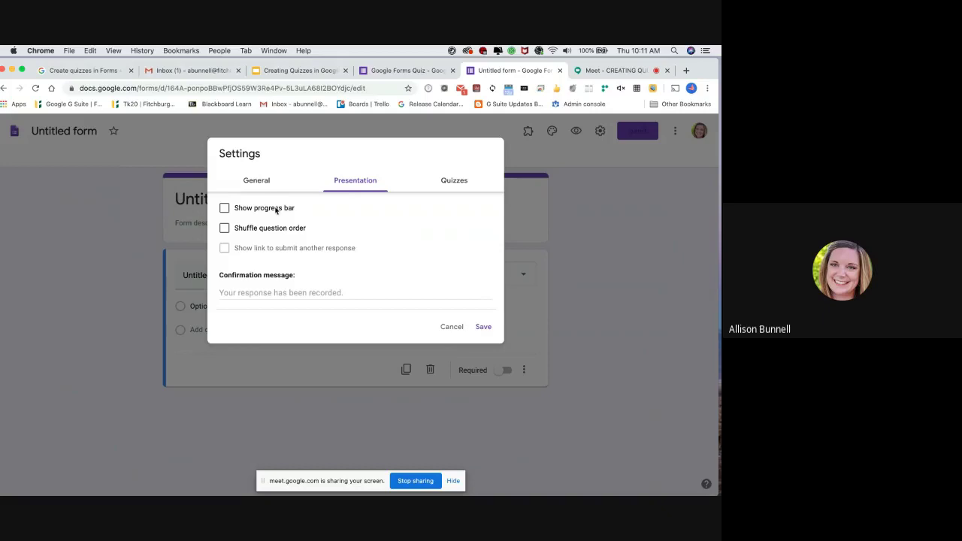
{"action": "left_click", "coordinate": [227, 230]}
{"action": "left_click", "coordinate": [459, 185]}
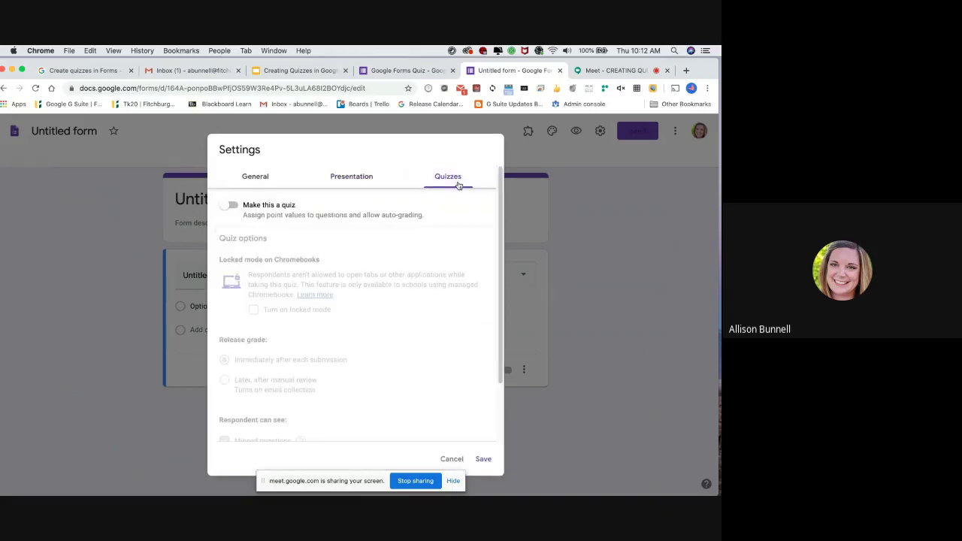
{"action": "left_click", "coordinate": [227, 207]}
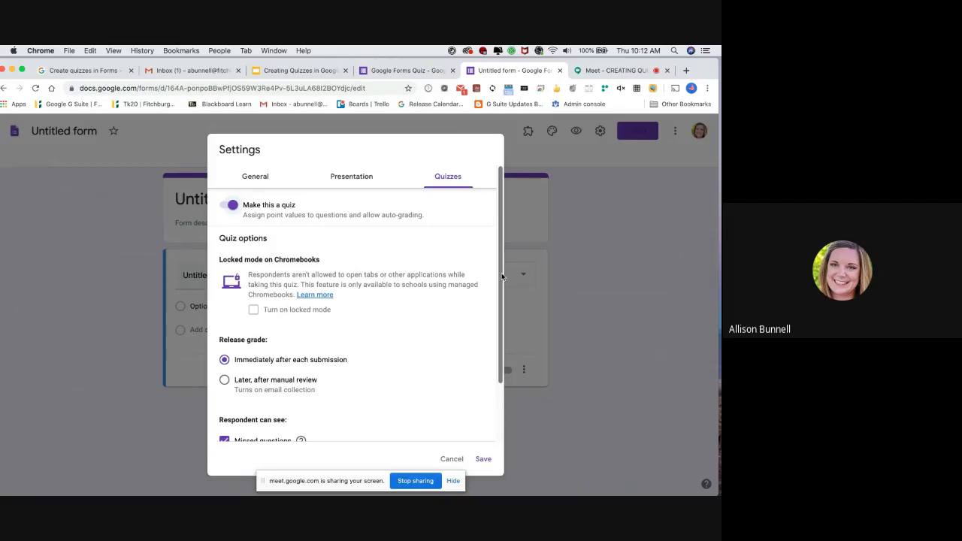
- Set the quiz grades to release later, after manual review, keep point values visible to respondents, and save the settings
{"action": "scroll", "coordinate": [503, 277], "scroll_direction": "down", "scroll_amount": 1}
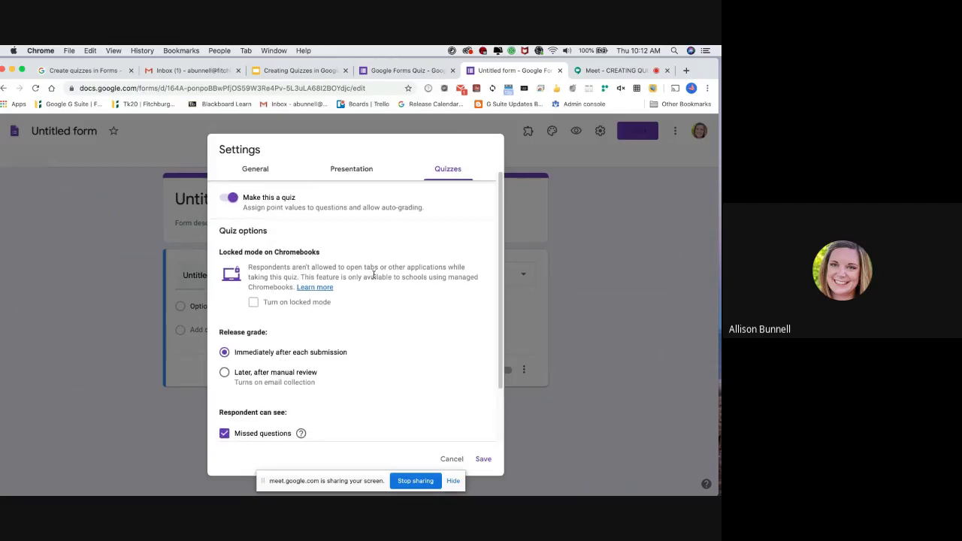
{"action": "scroll", "coordinate": [499, 300], "scroll_direction": "down", "scroll_amount": 3}
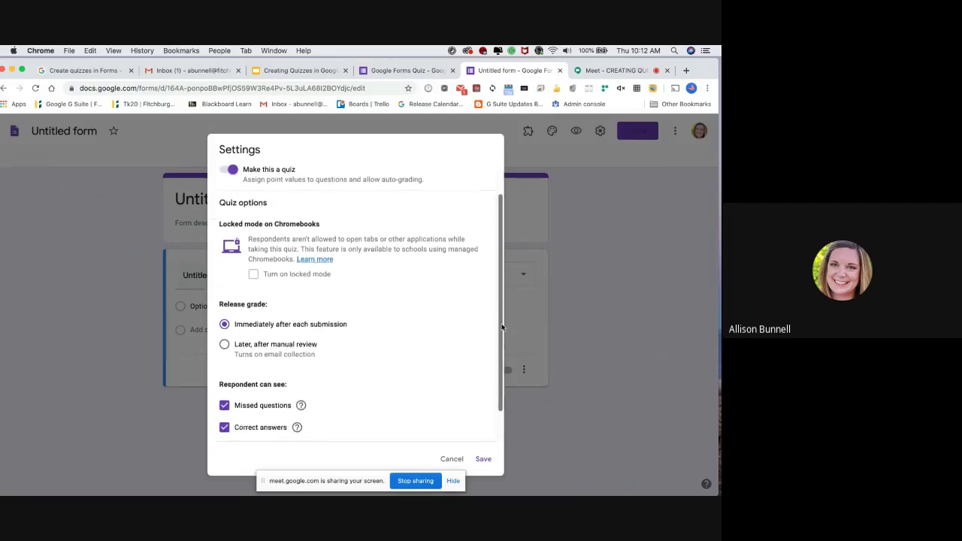
{"action": "scroll", "coordinate": [502, 347], "scroll_direction": "down", "scroll_amount": 1}
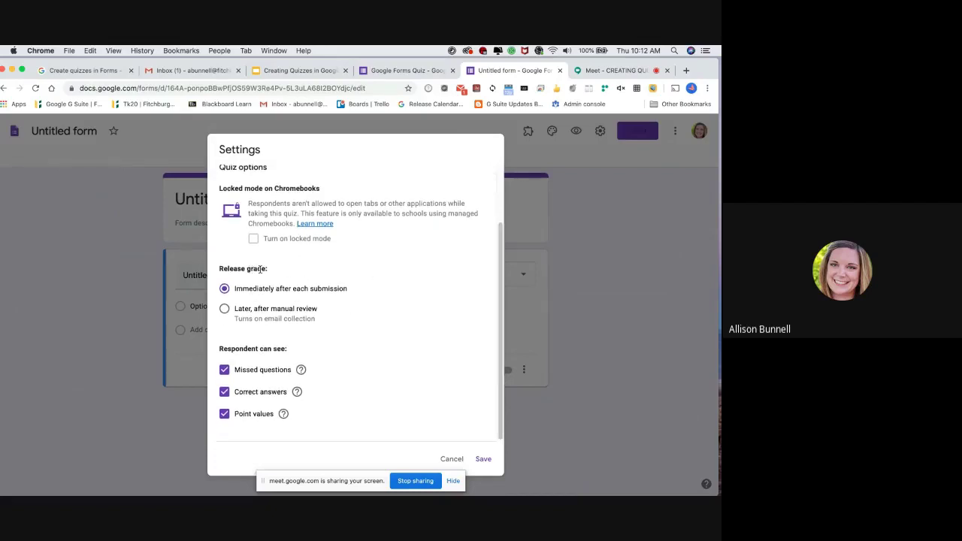
{"action": "left_click", "coordinate": [225, 309]}
{"action": "left_click", "coordinate": [225, 414]}
{"action": "left_click", "coordinate": [225, 414]}
{"action": "left_click", "coordinate": [482, 457]}
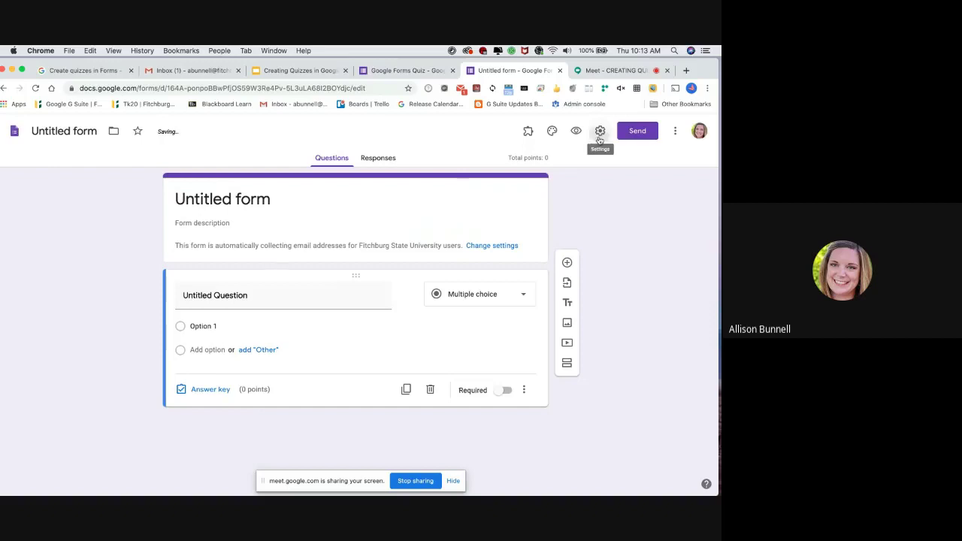
- Review the form's general settings without changing them and check which add-ons are available
{"action": "left_click", "coordinate": [600, 133]}
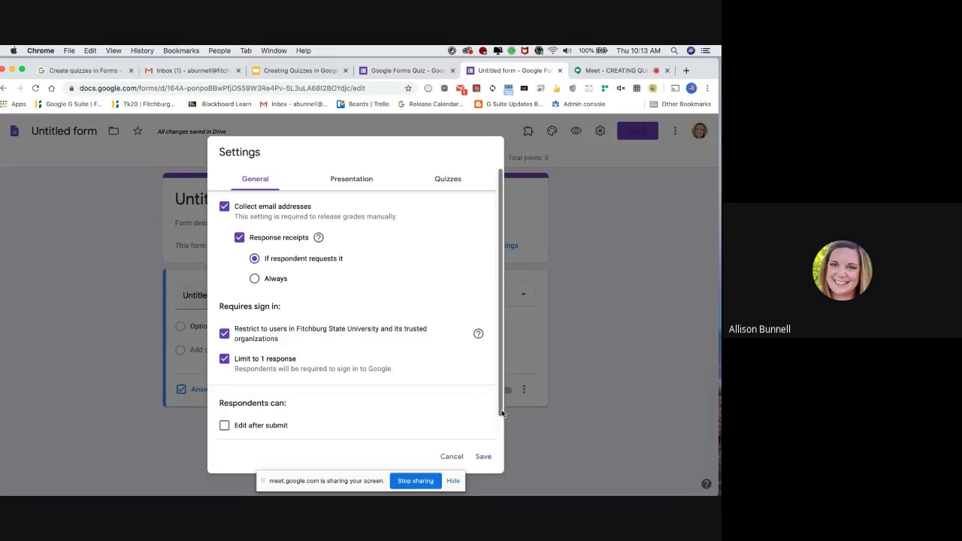
{"action": "scroll", "coordinate": [501, 426], "scroll_direction": "down", "scroll_amount": 1}
{"action": "scroll", "coordinate": [502, 426], "scroll_direction": "down", "scroll_amount": 2}
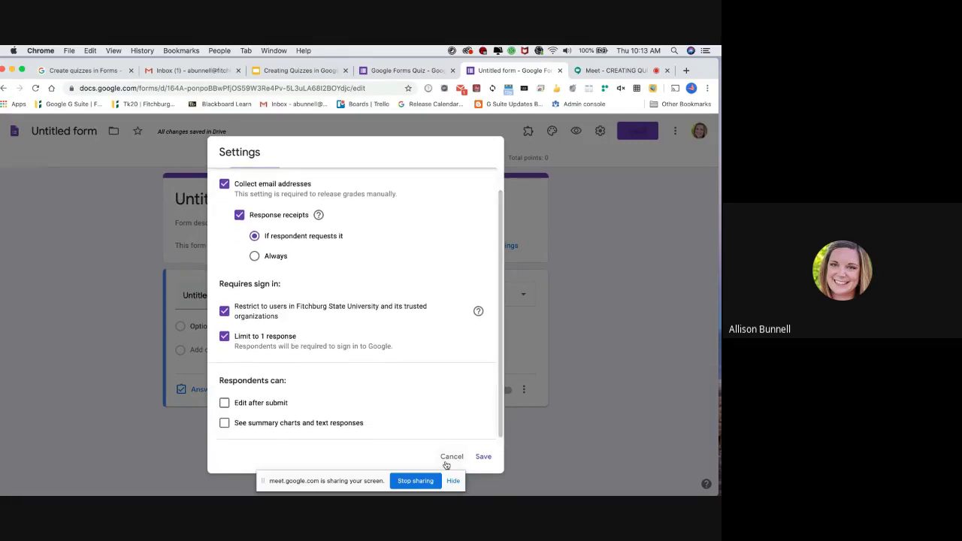
{"action": "left_click", "coordinate": [451, 458]}
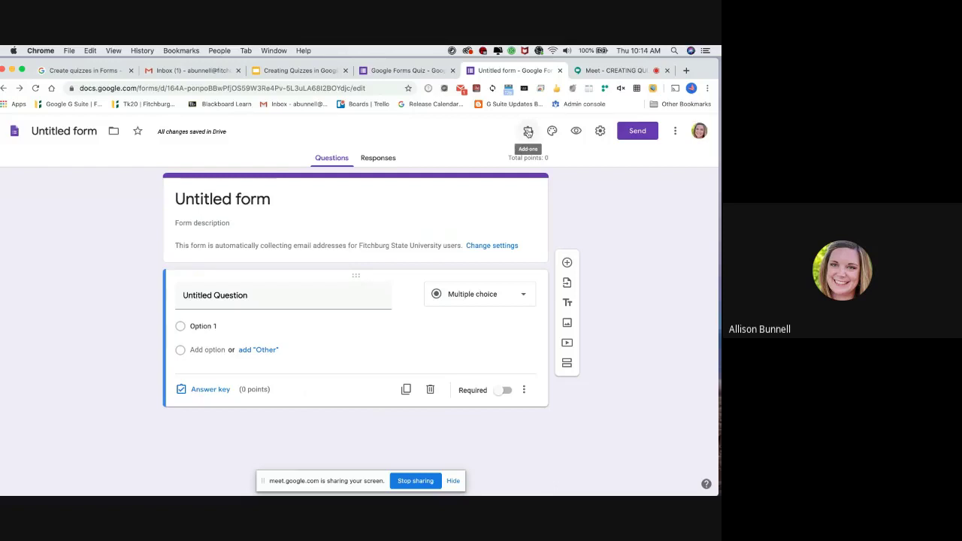
{"action": "left_click", "coordinate": [528, 132]}
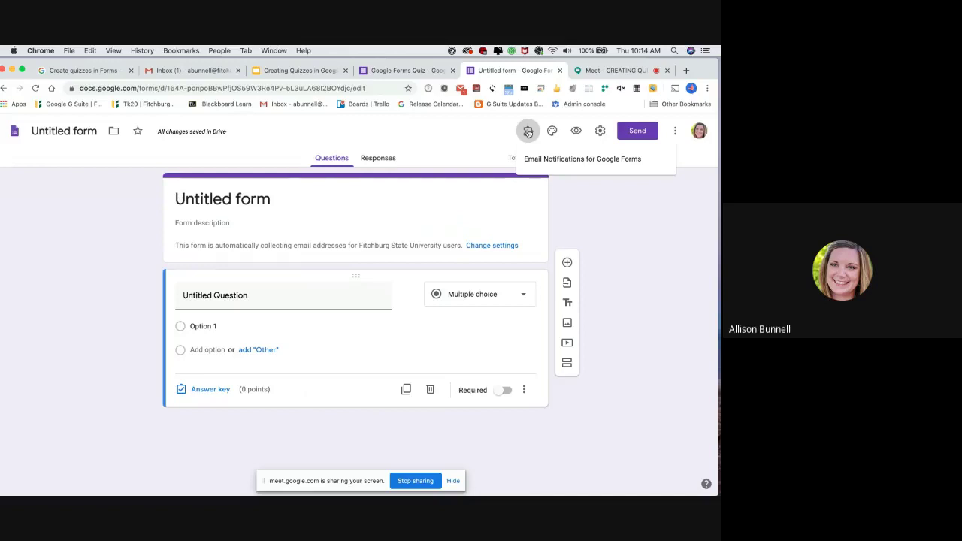
{"action": "left_click", "coordinate": [489, 144]}
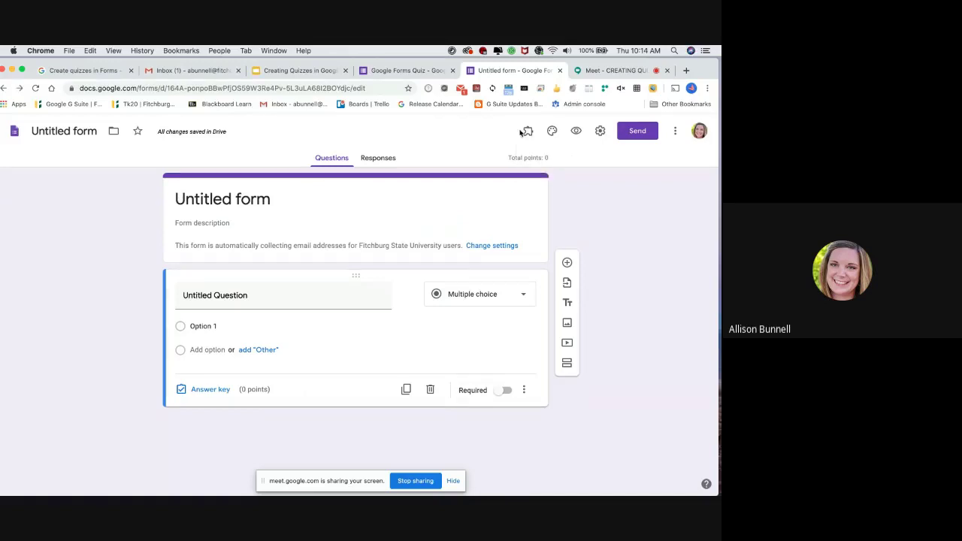
- Look over the header image sources in the form's theme options: the stock themes, file upload and Photos
{"action": "left_click", "coordinate": [560, 133]}
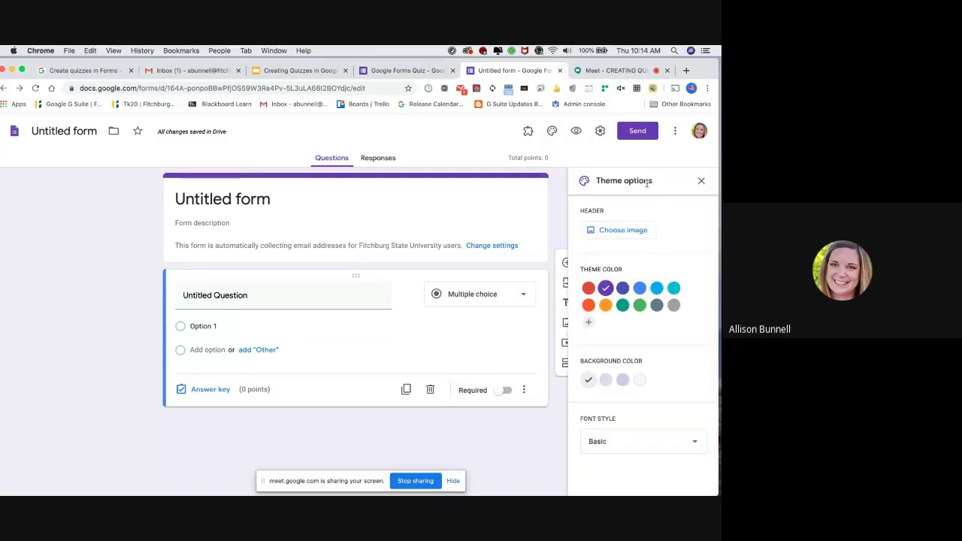
{"action": "left_click", "coordinate": [623, 231]}
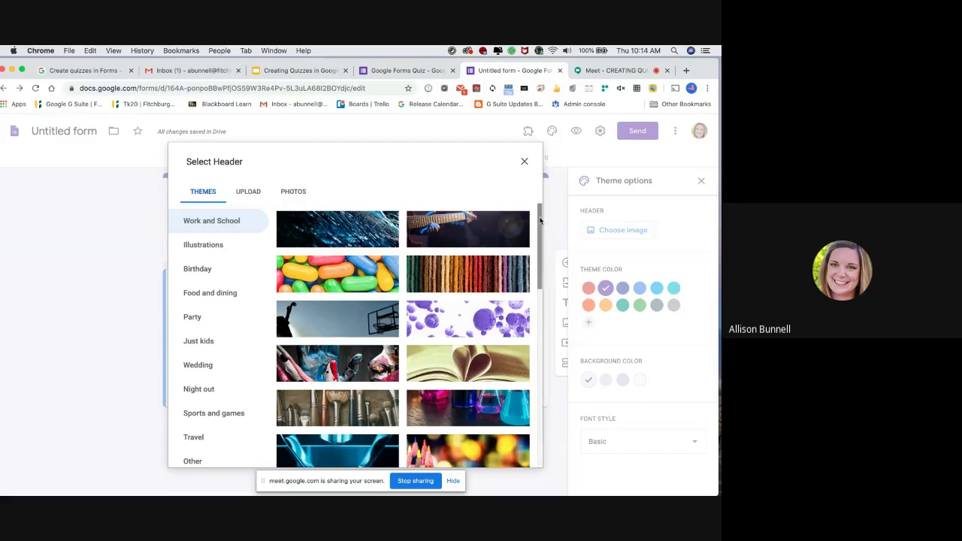
{"action": "scroll", "coordinate": [539, 233], "scroll_direction": "down", "scroll_amount": 2}
{"action": "left_click_drag", "start_coordinate": [539, 232], "coordinate": [548, 401]}
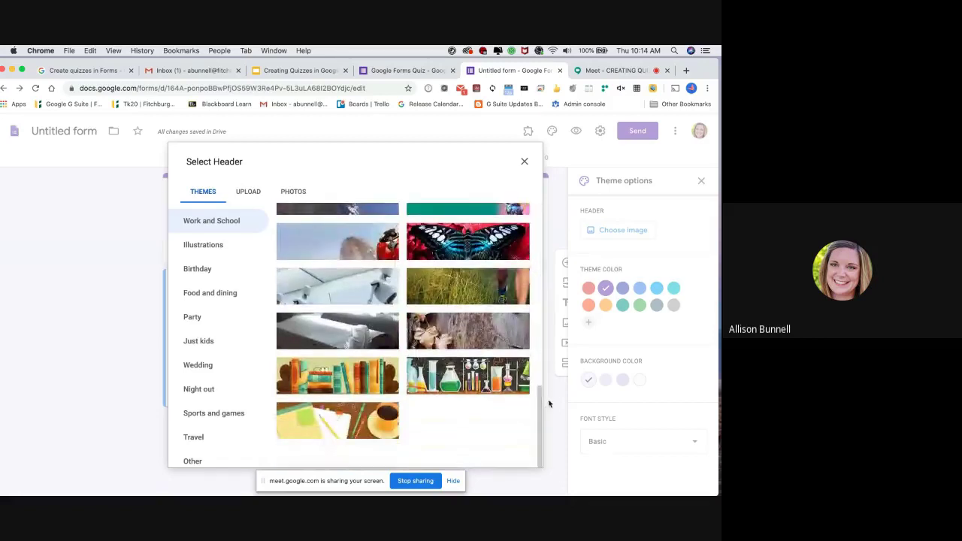
{"action": "left_click", "coordinate": [250, 191]}
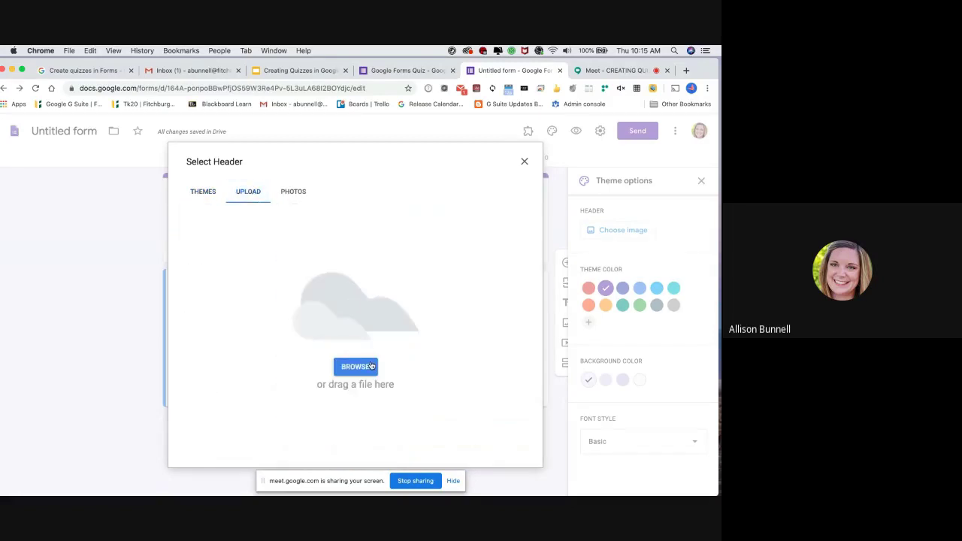
{"action": "left_click", "coordinate": [293, 190]}
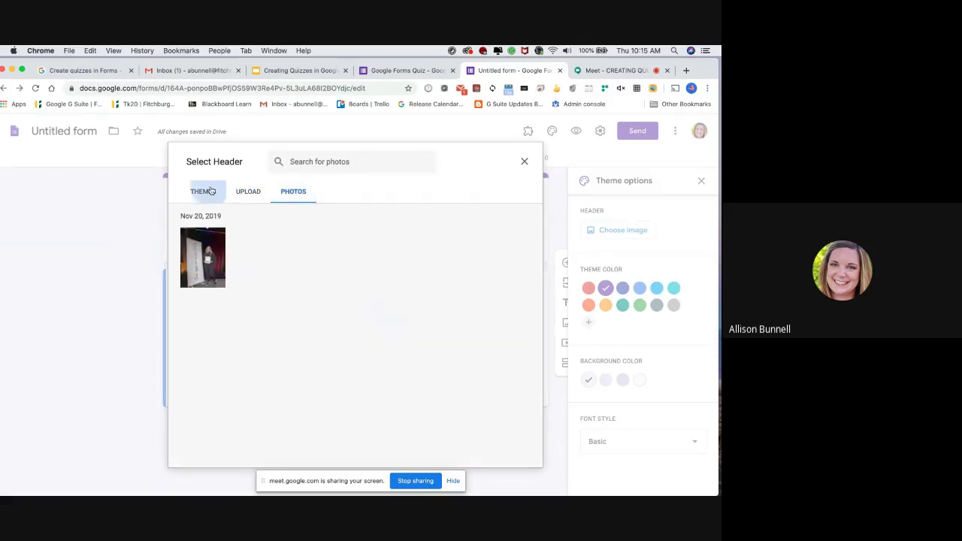
- Insert the illustration of science lab glassware from the Work and School themes as the form's header image
{"action": "left_click", "coordinate": [211, 192]}
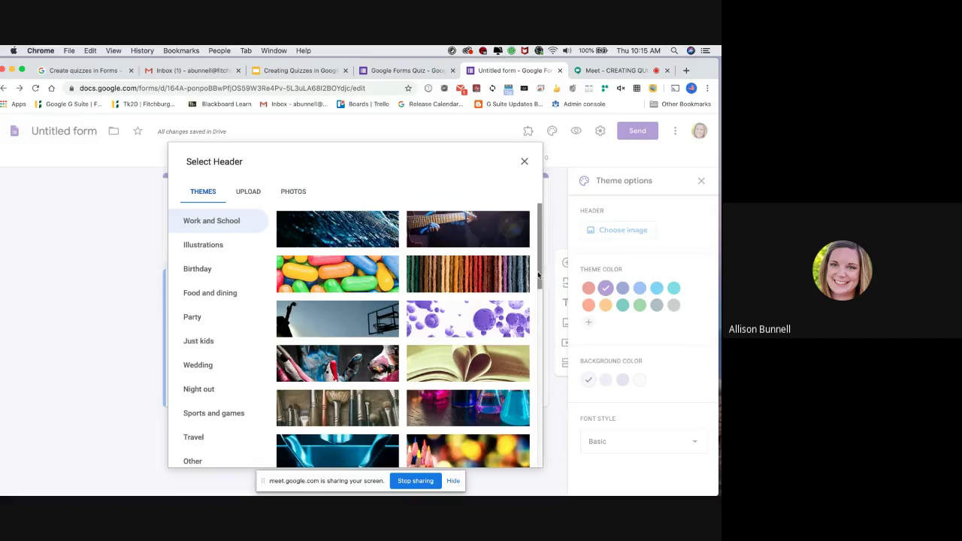
{"action": "left_click_drag", "start_coordinate": [538, 275], "coordinate": [550, 463]}
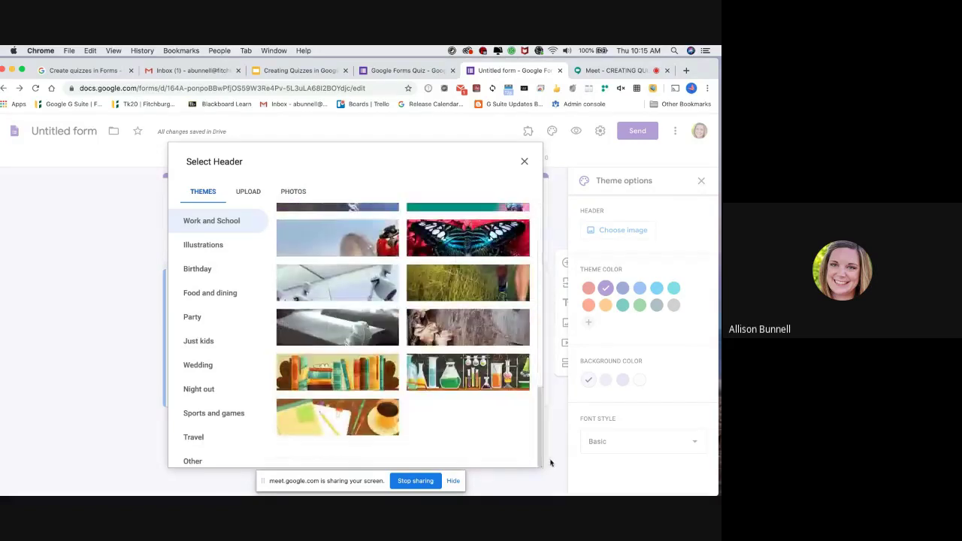
{"action": "left_click", "coordinate": [490, 384]}
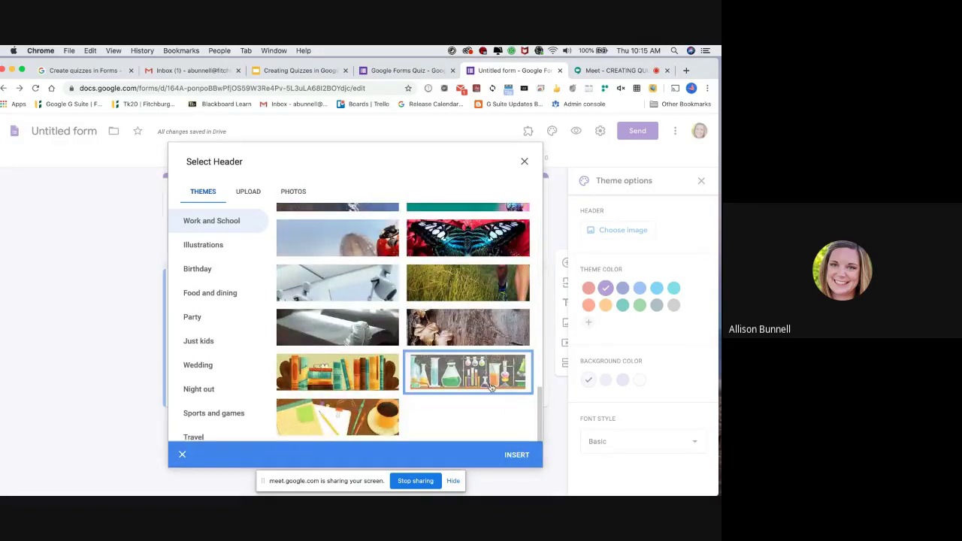
{"action": "left_click", "coordinate": [518, 456]}
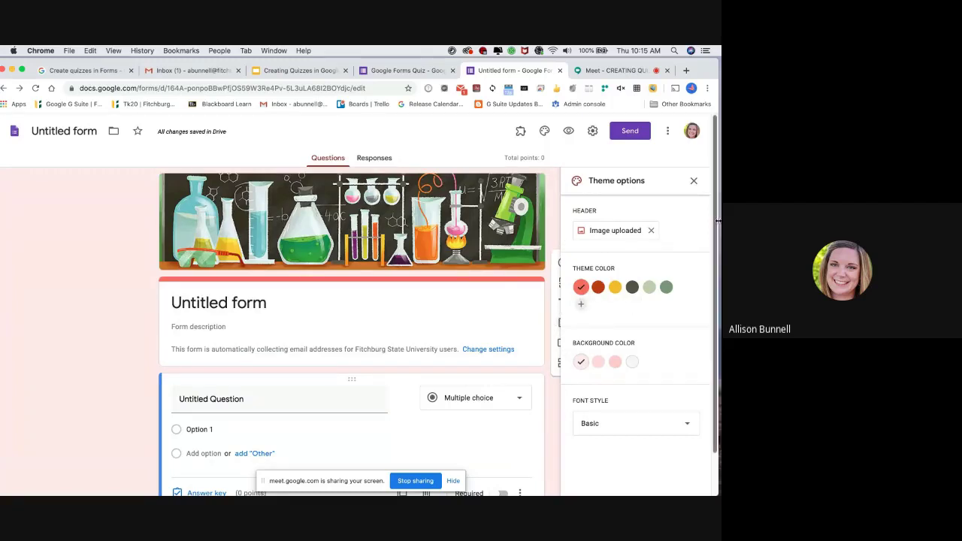
- Set the form's theme color to the darker green swatch offered with the header image
{"action": "scroll", "coordinate": [717, 228], "scroll_direction": "down", "scroll_amount": 2}
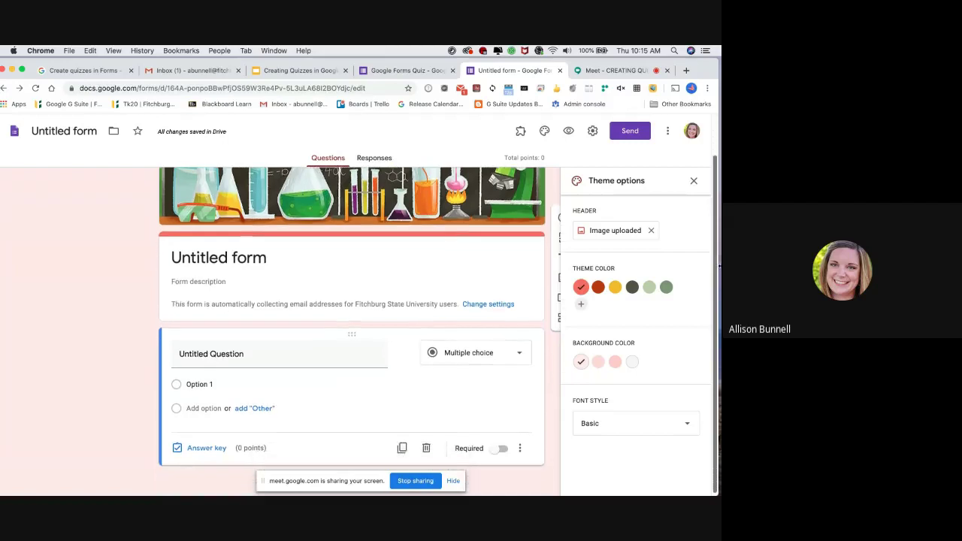
{"action": "scroll", "coordinate": [719, 248], "scroll_direction": "up", "scroll_amount": 2}
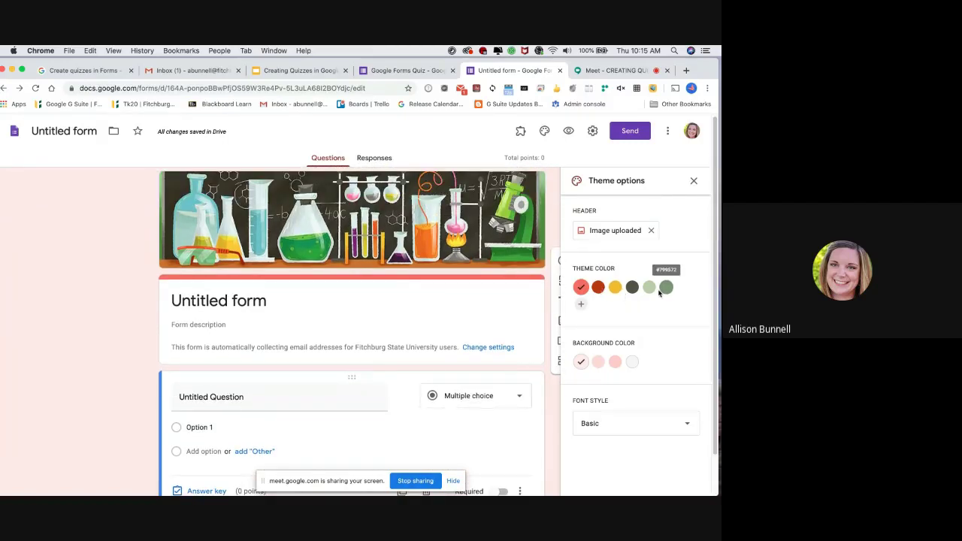
{"action": "left_click", "coordinate": [636, 366]}
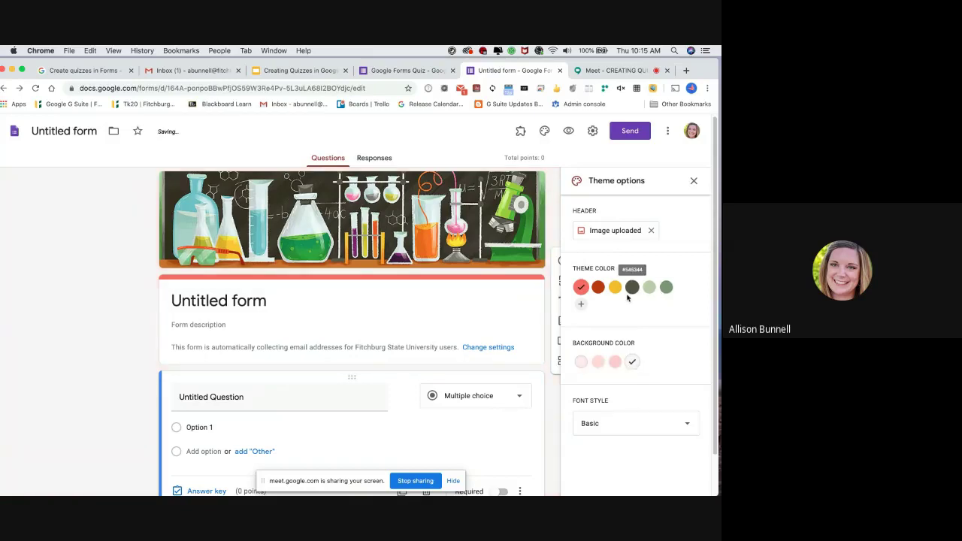
{"action": "left_click", "coordinate": [666, 289]}
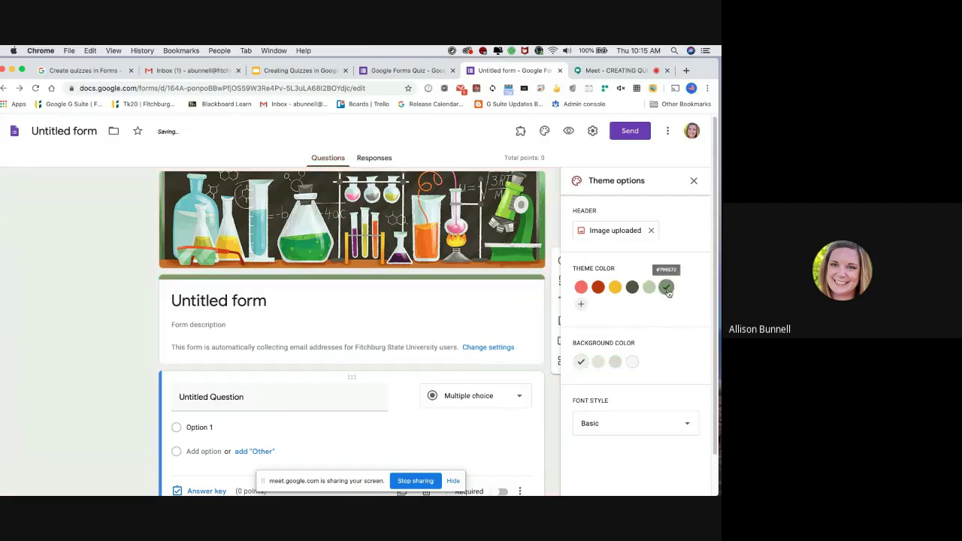
- Set the form's font style to Formal, close the theme options and preview the form as respondents see it
{"action": "left_click", "coordinate": [672, 426]}
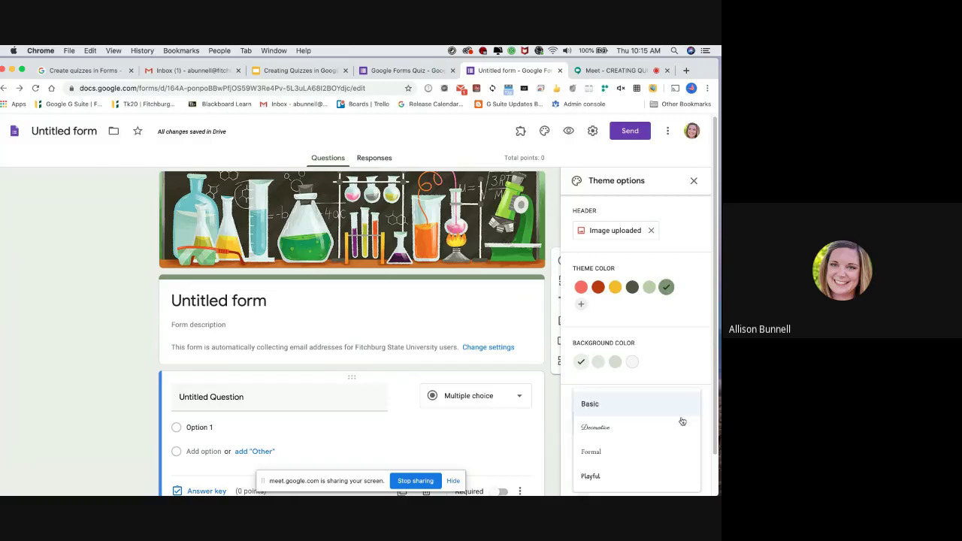
{"action": "scroll", "coordinate": [710, 427], "scroll_direction": "down", "scroll_amount": 1}
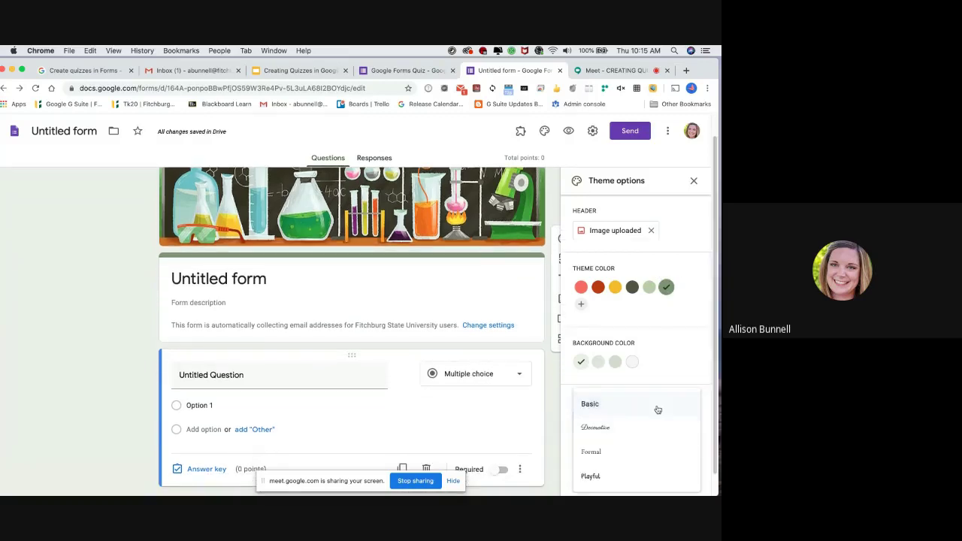
{"action": "left_click", "coordinate": [646, 452]}
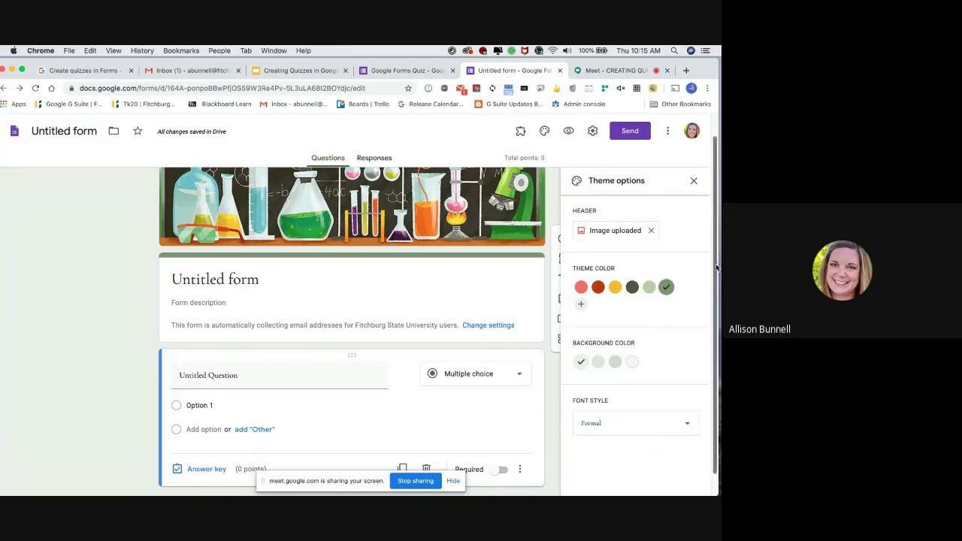
{"action": "left_click", "coordinate": [694, 182]}
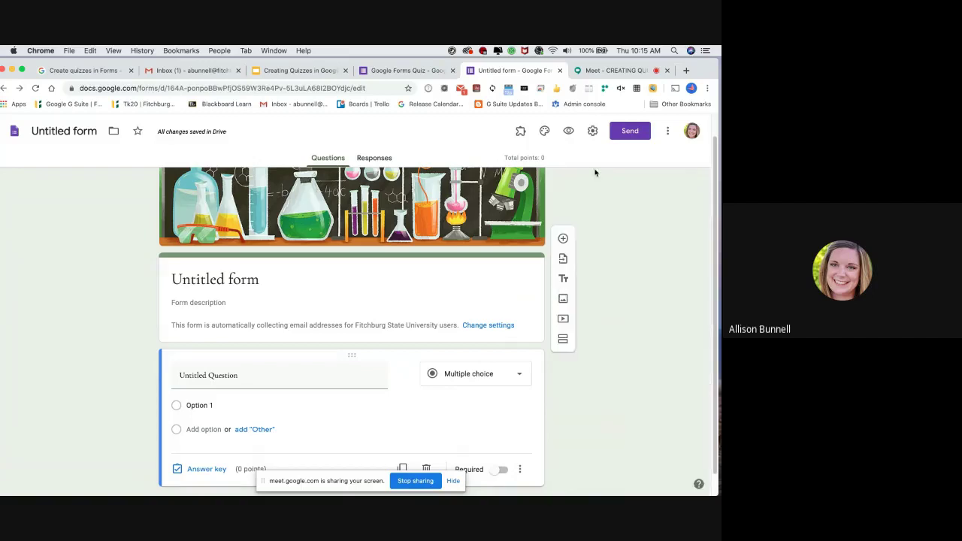
{"action": "left_click", "coordinate": [569, 133]}
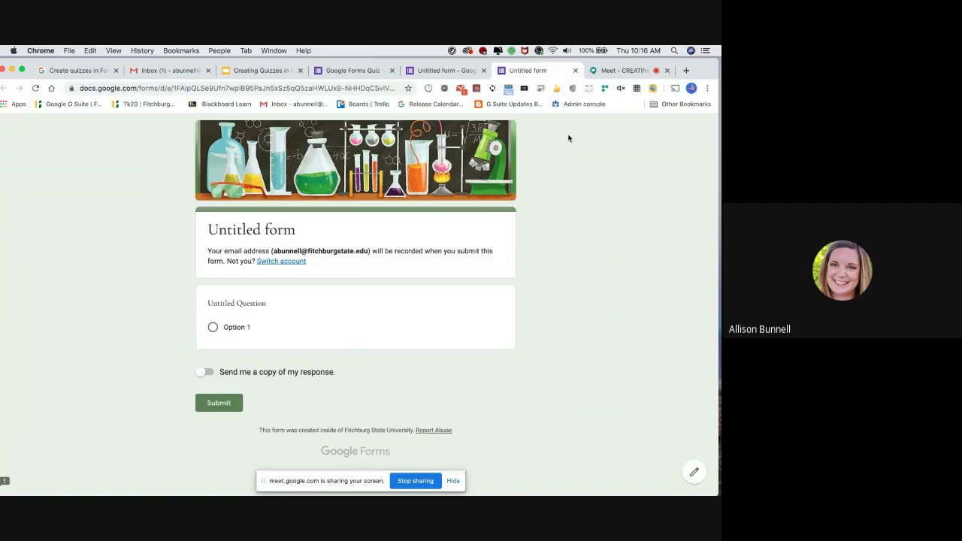
{"action": "left_click", "coordinate": [576, 70]}
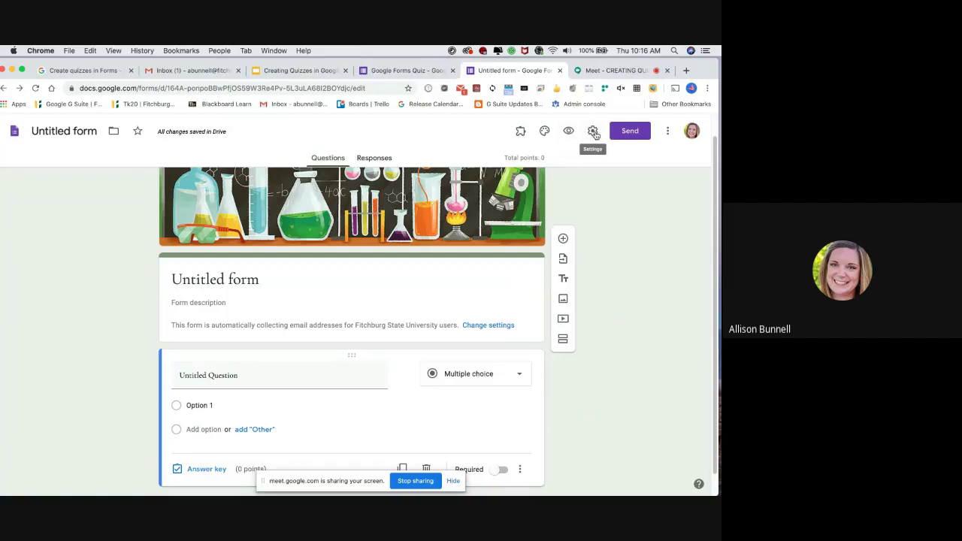
- Create a shortened link for sending the untitled form to respondents
{"action": "left_click", "coordinate": [642, 135]}
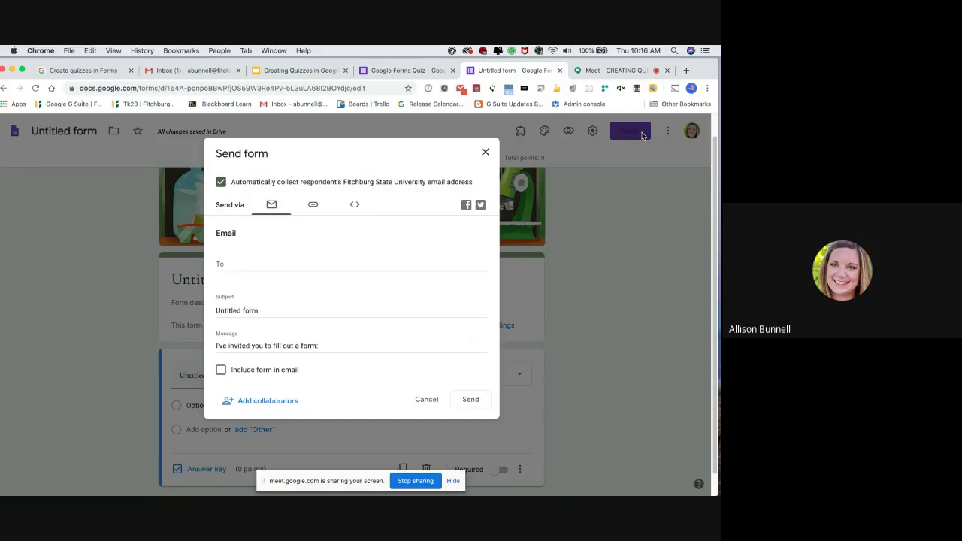
{"action": "left_click", "coordinate": [315, 209]}
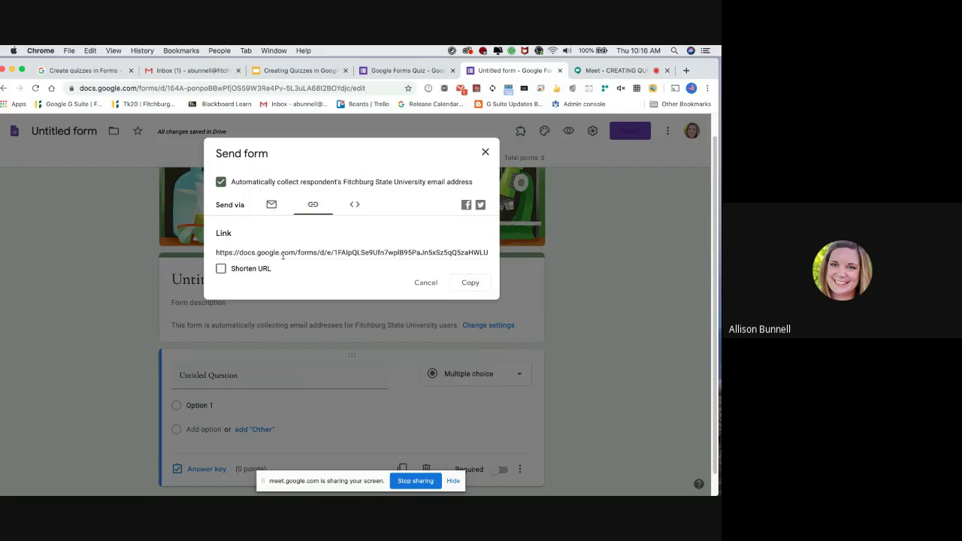
{"action": "left_click", "coordinate": [220, 269]}
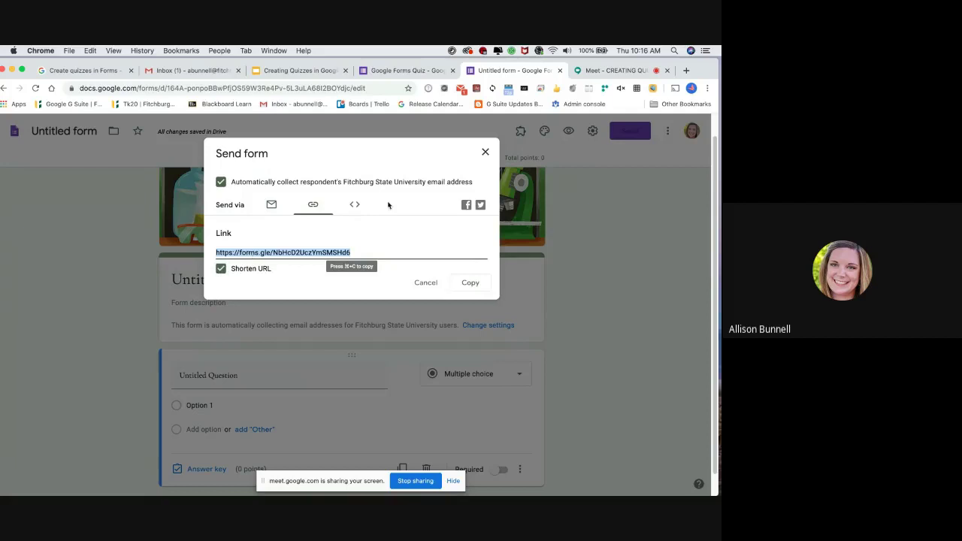
- Check the embed HTML option for the form and copy the shortened form link
{"action": "left_click", "coordinate": [354, 205]}
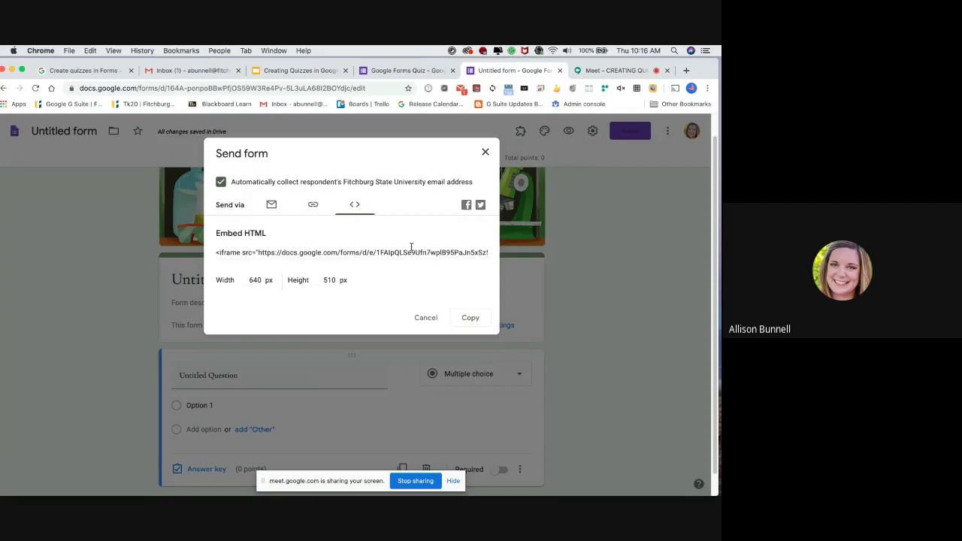
{"action": "left_click", "coordinate": [312, 204]}
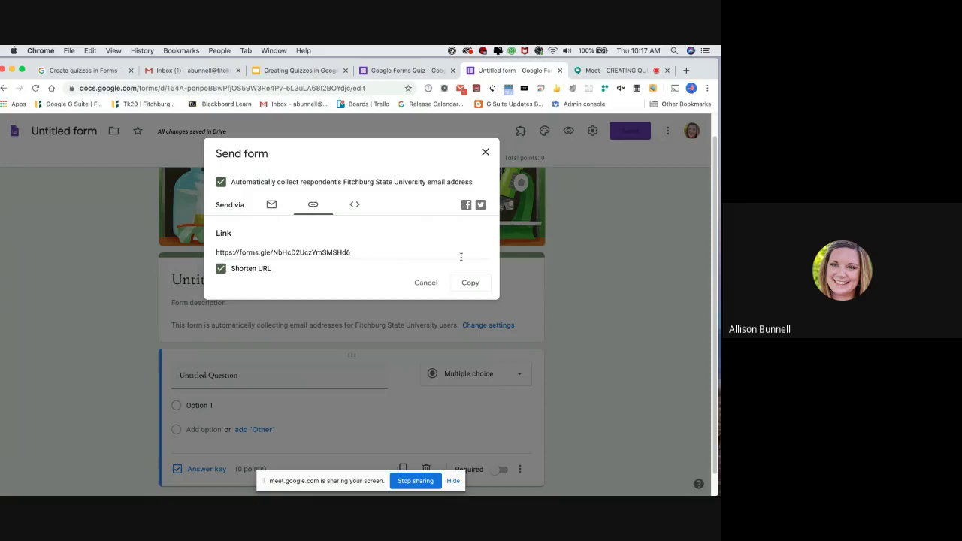
{"action": "left_click", "coordinate": [317, 248]}
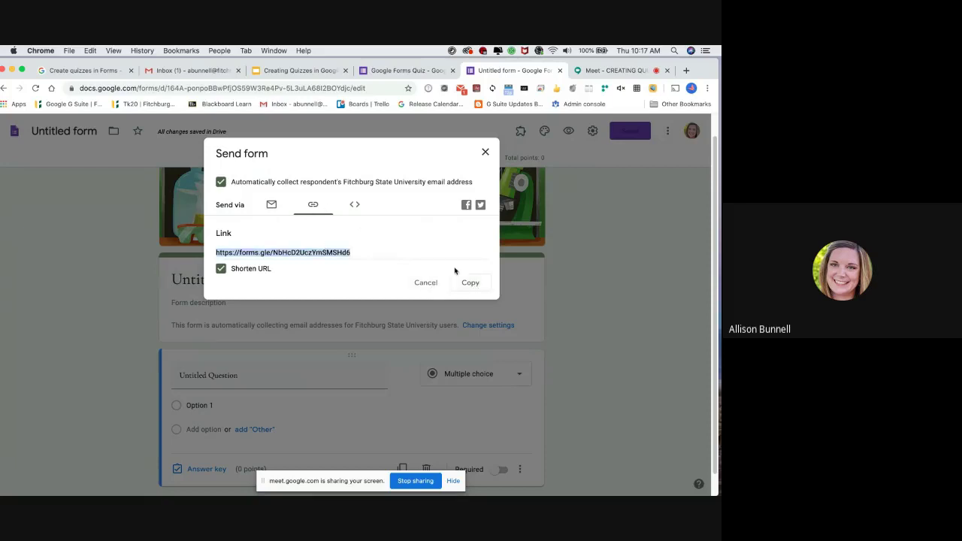
{"action": "left_click", "coordinate": [470, 282]}
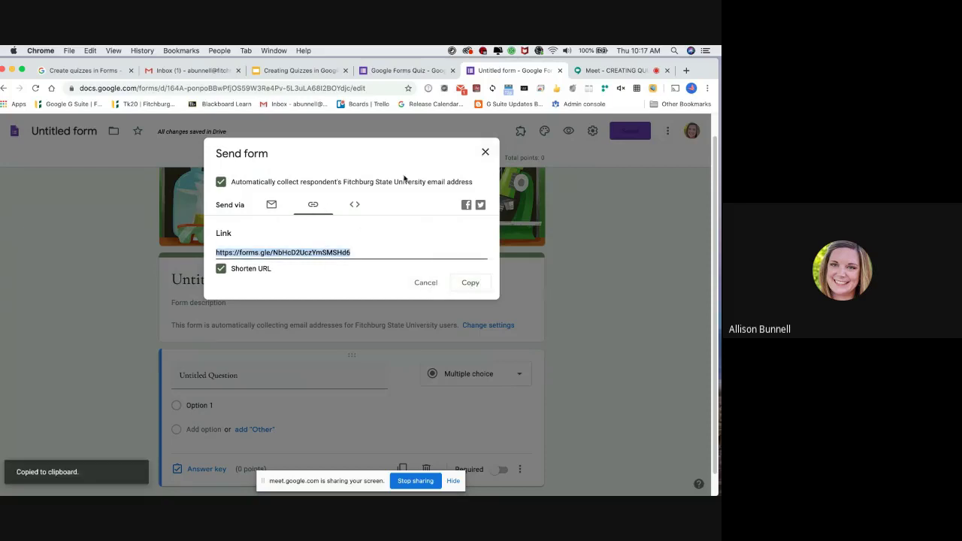
- Close the send options and check where collaborators can be added as editors of the untitled form
{"action": "left_click", "coordinate": [485, 153]}
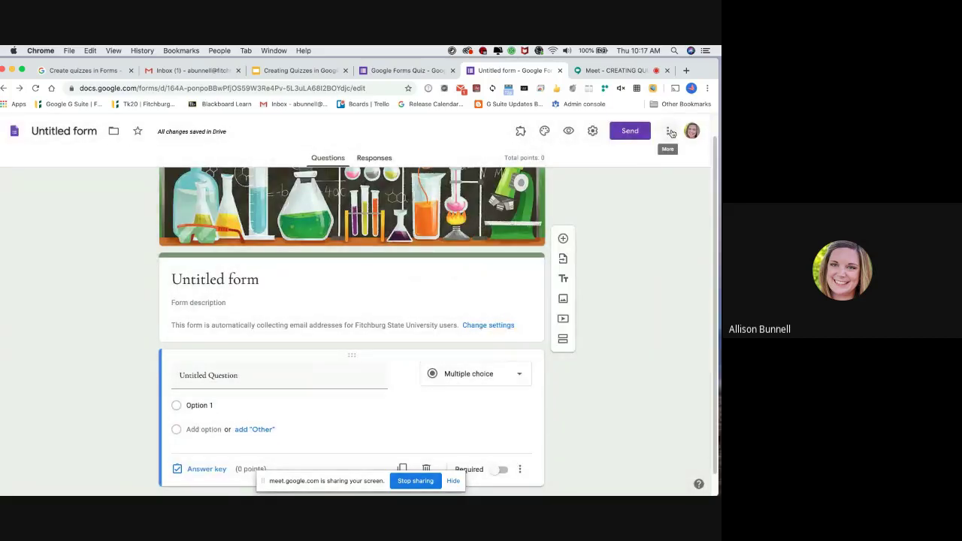
{"action": "left_click", "coordinate": [671, 132]}
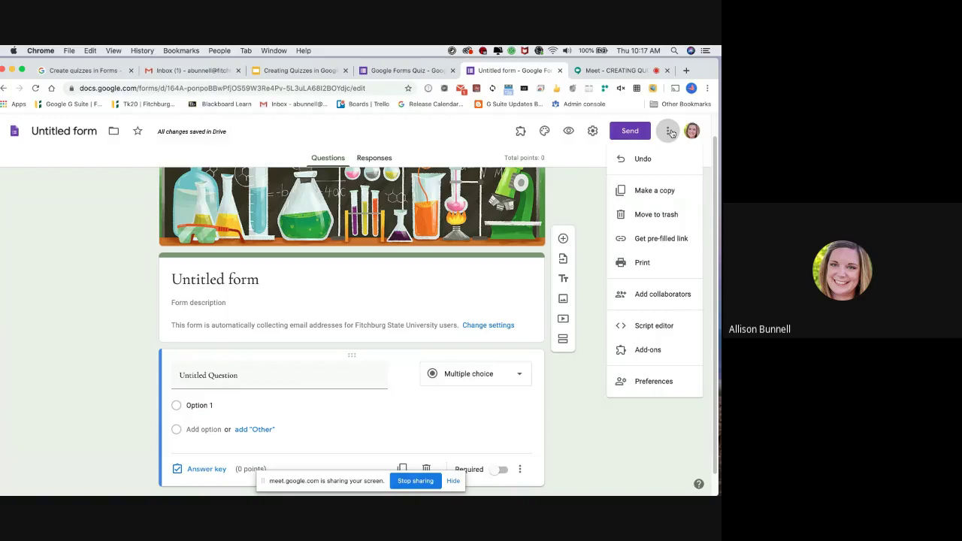
{"action": "left_click", "coordinate": [662, 294]}
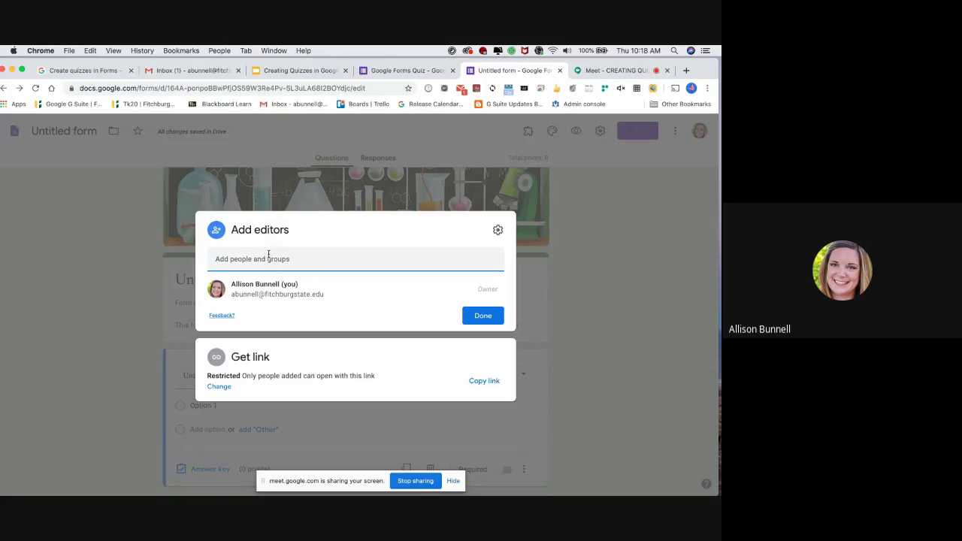
{"action": "left_click", "coordinate": [484, 316]}
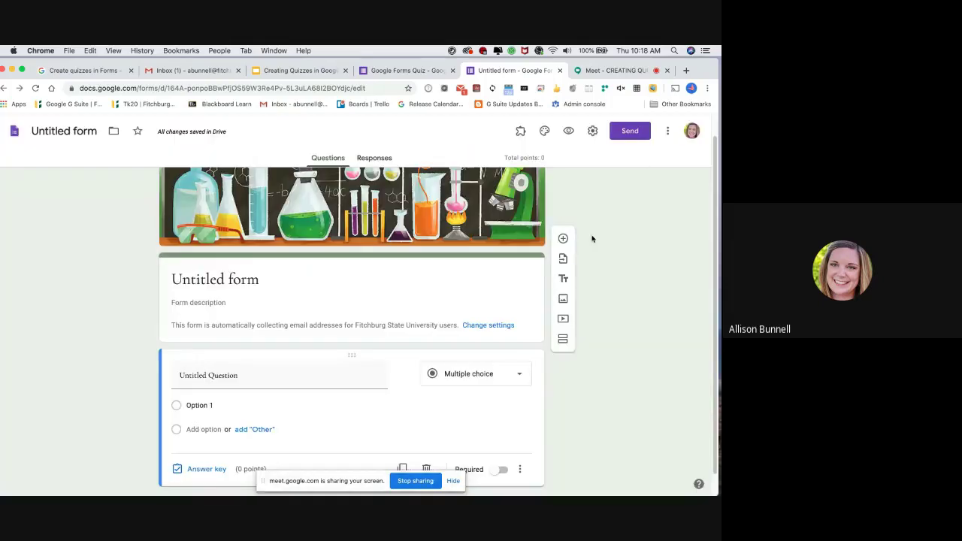
- Set the default form preferences to collect email addresses on all new forms and save them
{"action": "left_click", "coordinate": [668, 133]}
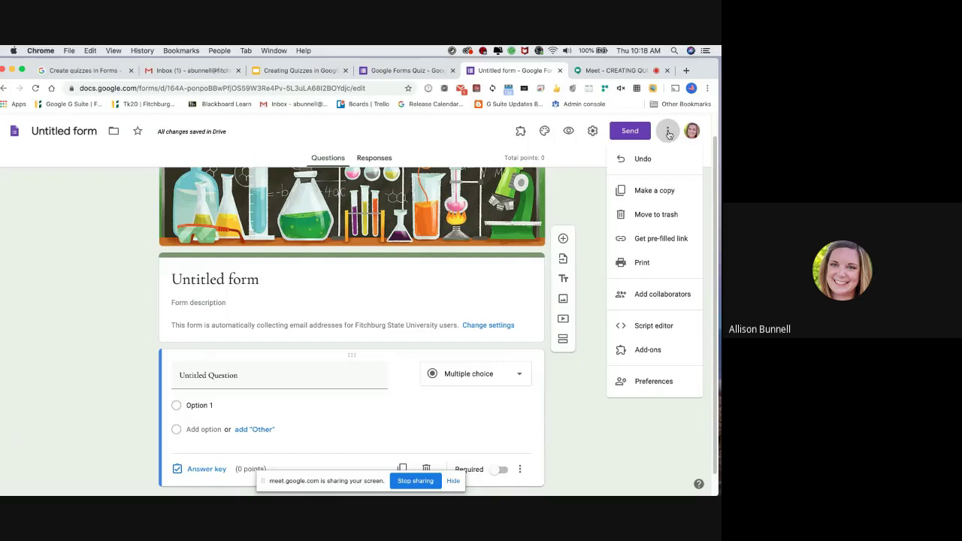
{"action": "left_click", "coordinate": [659, 390]}
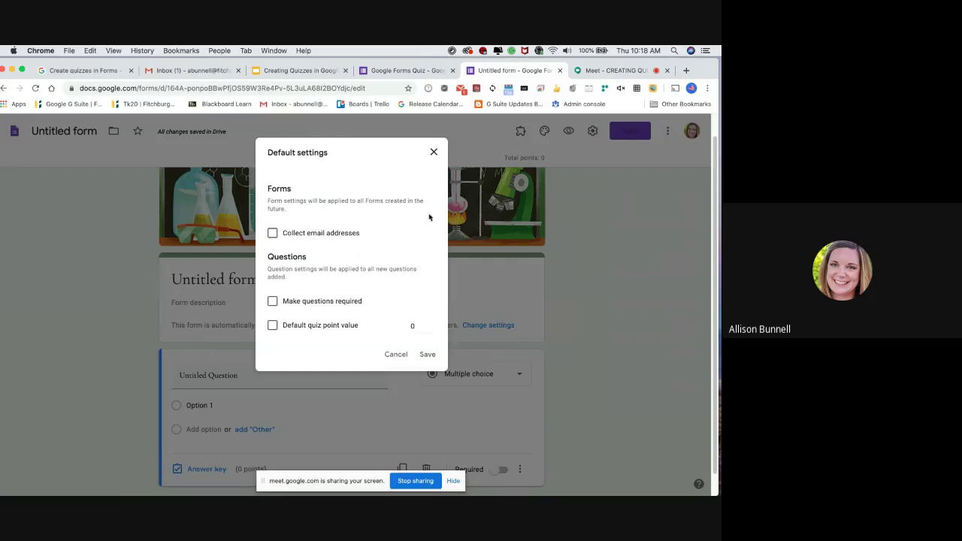
{"action": "left_click", "coordinate": [272, 234]}
{"action": "left_click", "coordinate": [427, 355]}
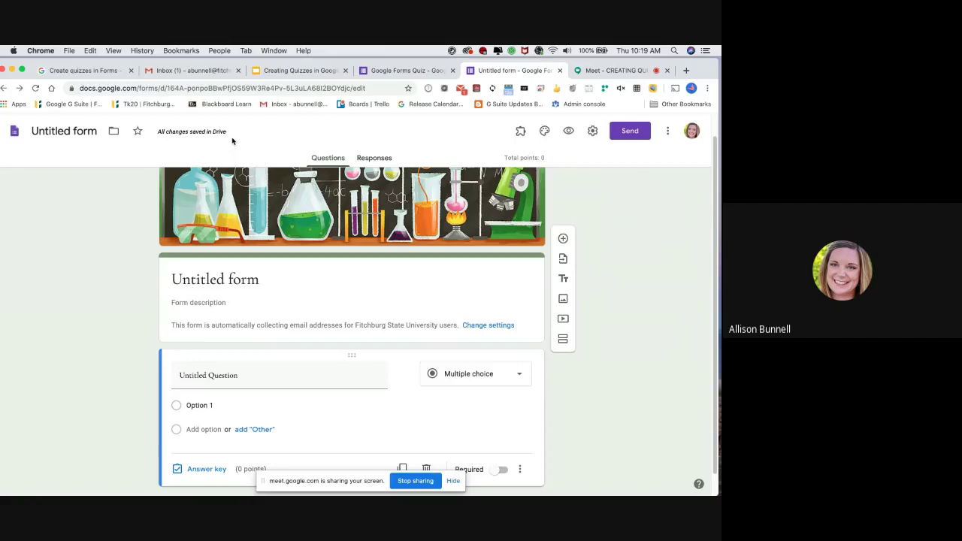
- Switch to the Google Meet call to read the chat, return to the untitled form and dismiss the presenting notification
{"action": "left_click", "coordinate": [624, 73]}
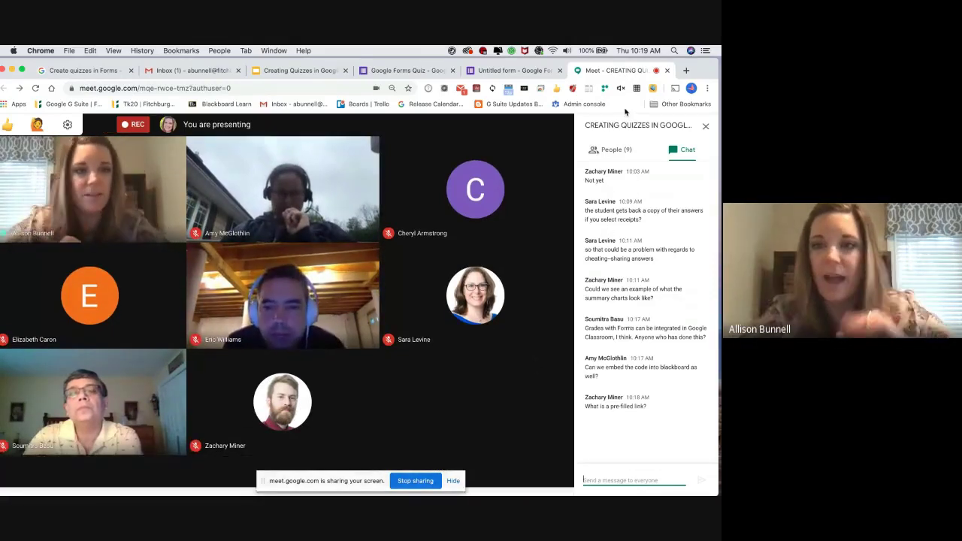
{"action": "key", "text": "ctrl+shift+Tab"}
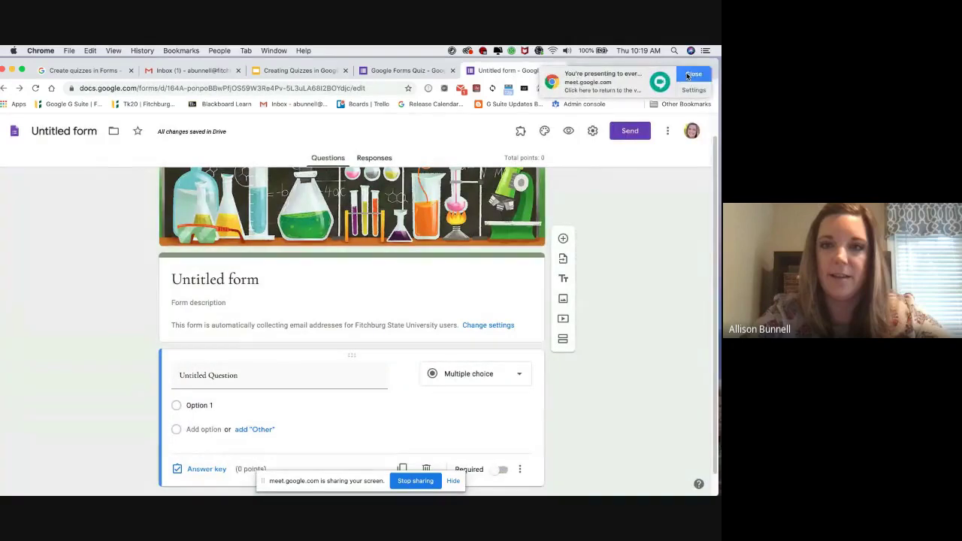
{"action": "left_click", "coordinate": [690, 75]}
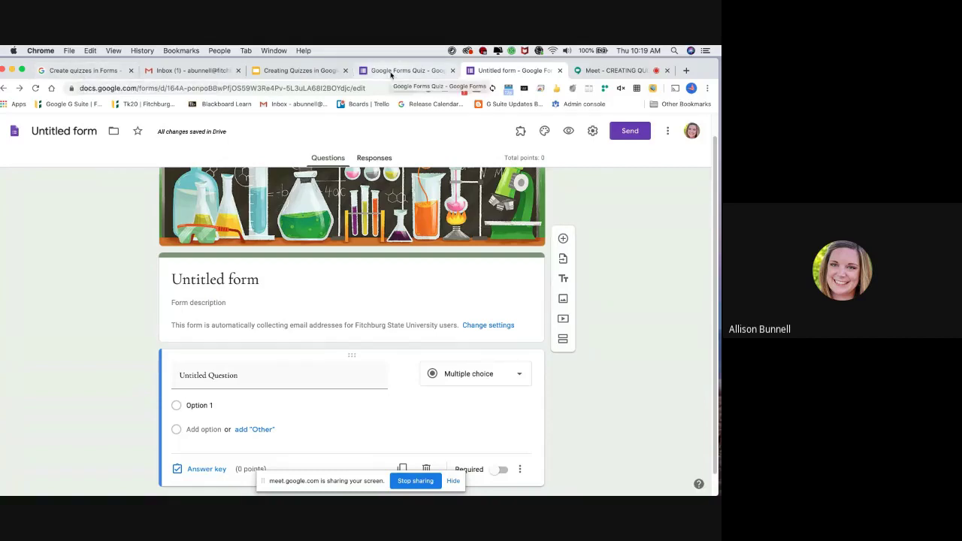
- Switch to the Google Forms Quiz form and examine its title, description and first questions
{"action": "left_click", "coordinate": [413, 72]}
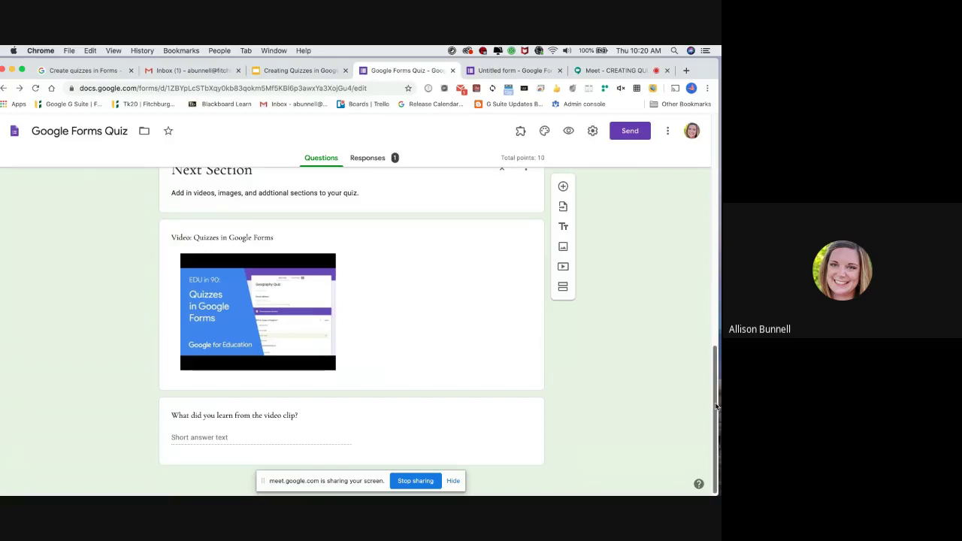
{"action": "left_click_drag", "start_coordinate": [716, 405], "coordinate": [719, 138]}
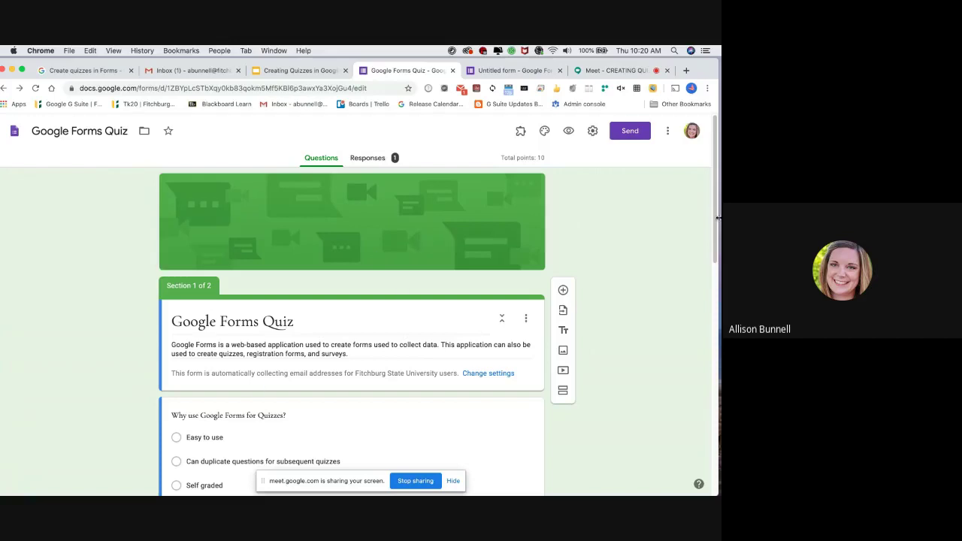
{"action": "left_click_drag", "start_coordinate": [717, 226], "coordinate": [716, 248]}
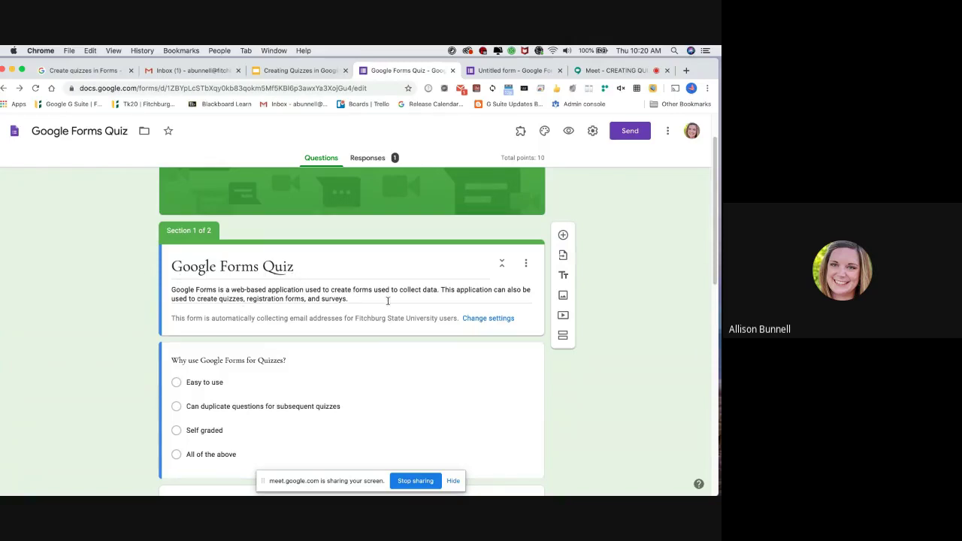
{"action": "triple_click", "coordinate": [363, 295]}
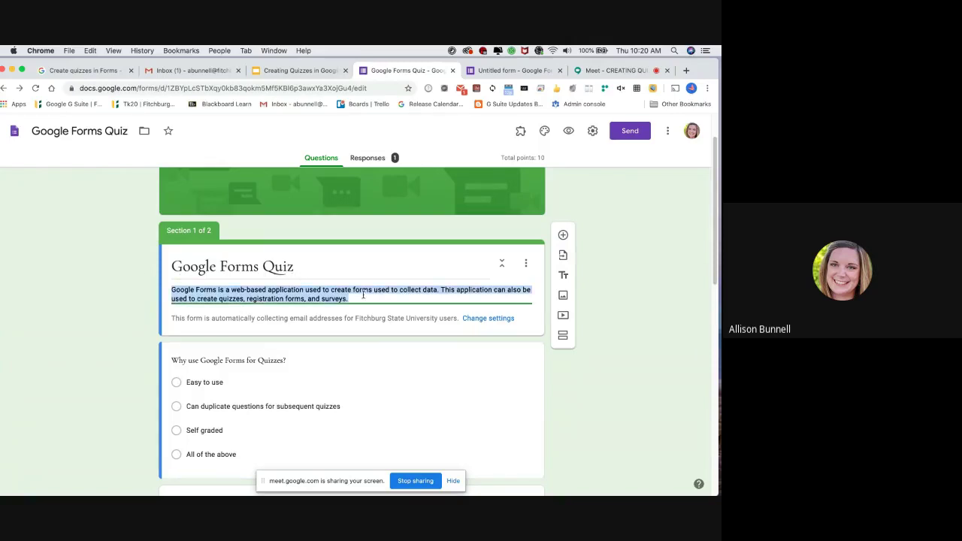
{"action": "left_click", "coordinate": [363, 295]}
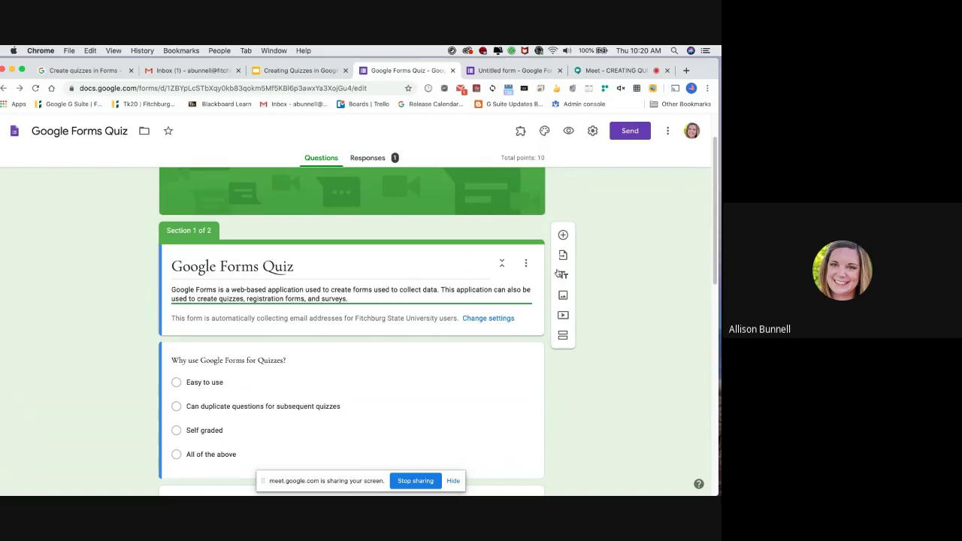
{"action": "scroll", "coordinate": [714, 301], "scroll_direction": "down", "scroll_amount": 2}
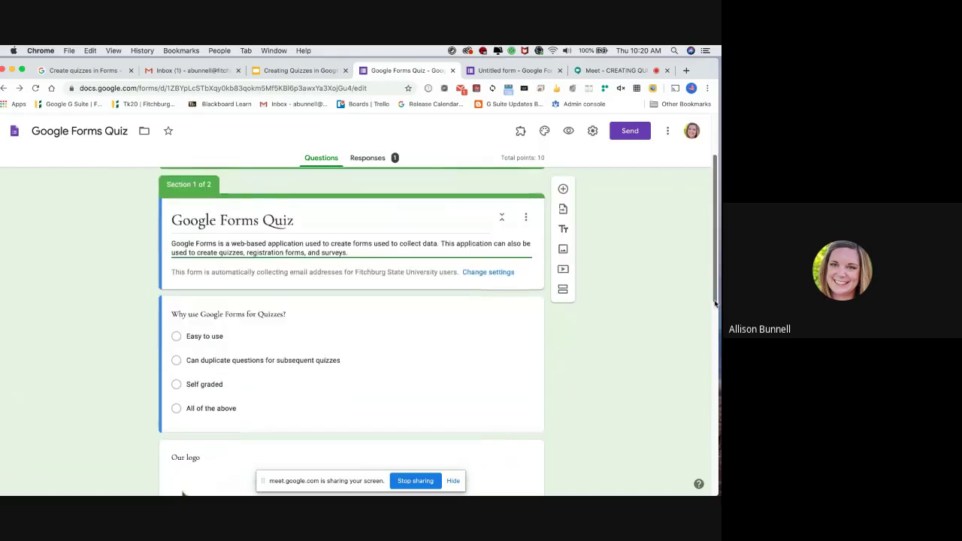
{"action": "scroll", "coordinate": [715, 305], "scroll_direction": "down", "scroll_amount": 1}
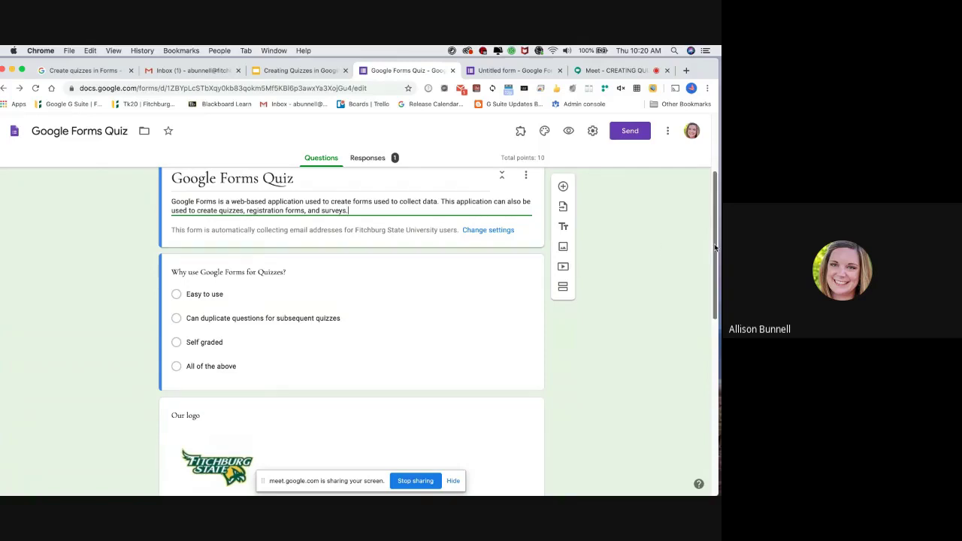
{"action": "left_click_drag", "start_coordinate": [714, 244], "coordinate": [652, 224]}
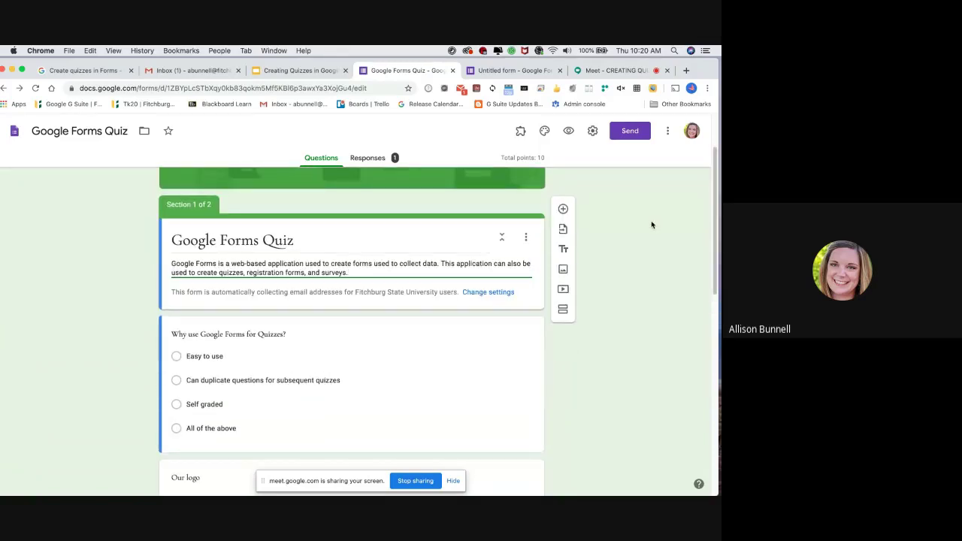
- Add a new question directly below the quiz header and review the available question types, keeping Multiple choice
{"action": "left_click", "coordinate": [563, 210]}
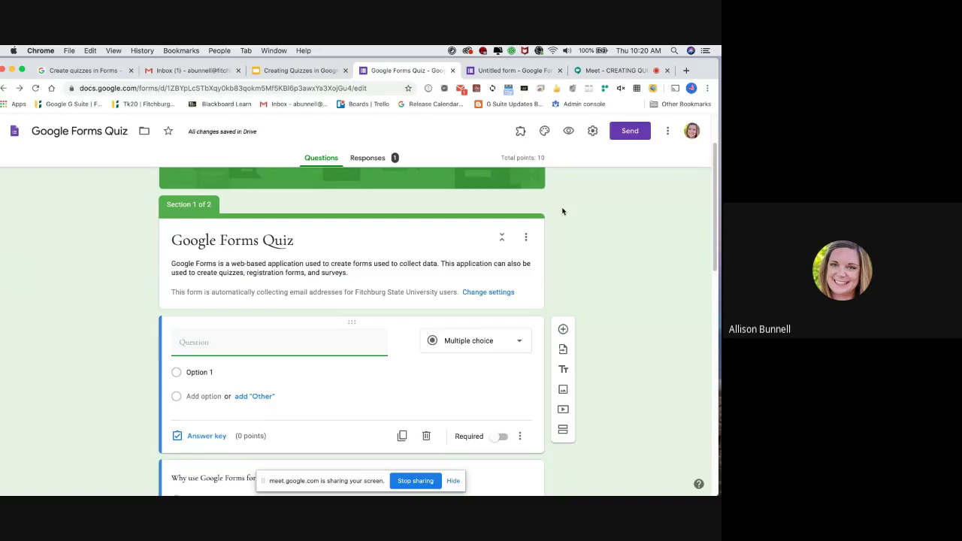
{"action": "left_click", "coordinate": [492, 346]}
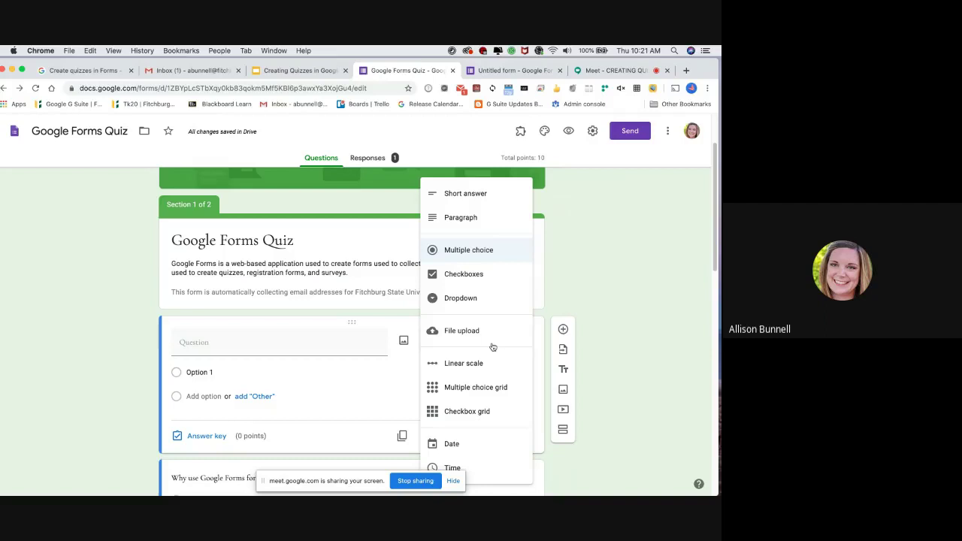
{"action": "left_click", "coordinate": [601, 276]}
- Enter "What is the Capital of Massachusetts?" as the text of the new question
{"action": "left_click", "coordinate": [350, 352]}
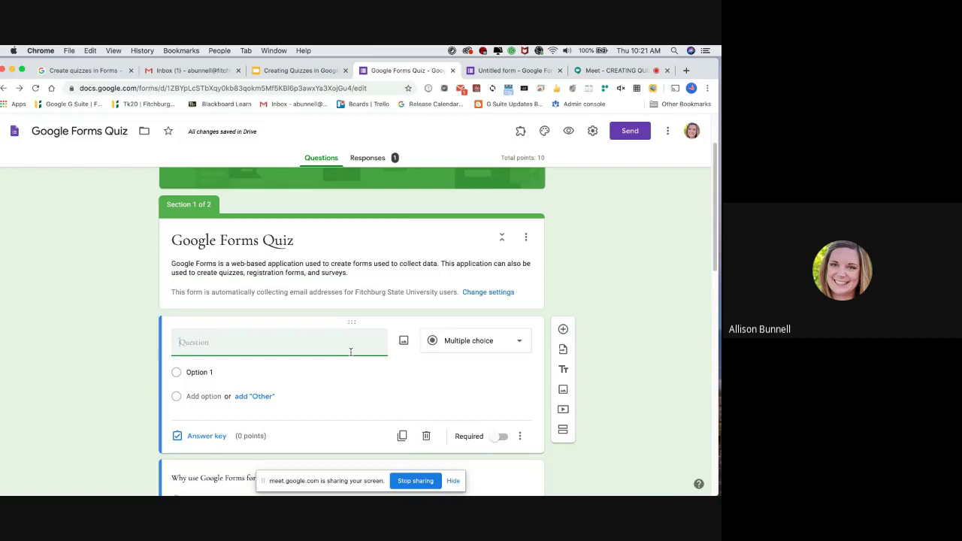
{"action": "type", "text": "What is the Captial"}
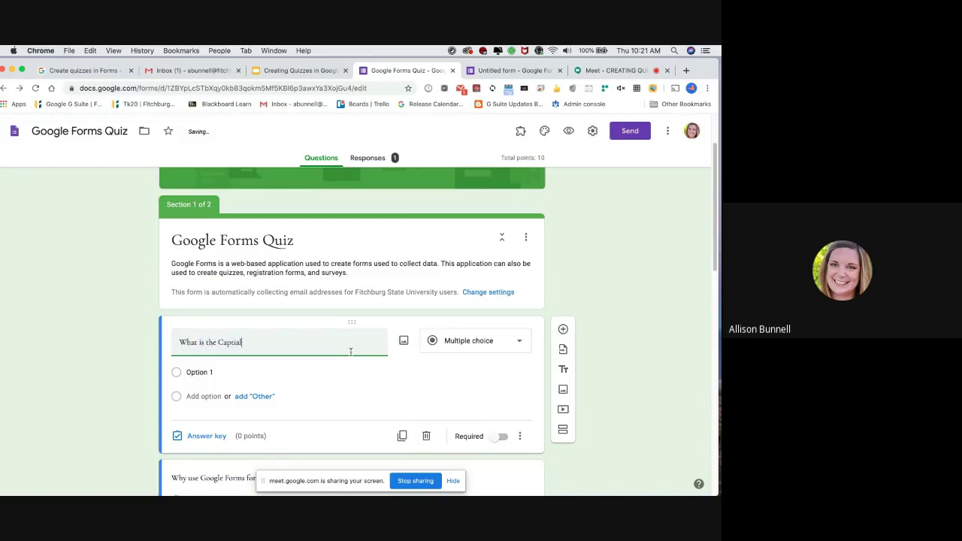
{"action": "type", "text": " of"}
{"action": "key", "text": "BackSpace"}
{"action": "key", "text": "BackSpace"}
{"action": "key", "text": "BackSpace"}
{"action": "key", "text": "BackSpace"}
{"action": "key", "text": "BackSpace"}
{"action": "key", "text": "BackSpace"}
{"action": "key", "text": "BackSpace"}
{"action": "key", "text": "BackSpace"}
{"action": "type", "text": "ital of Massachusetts?"}
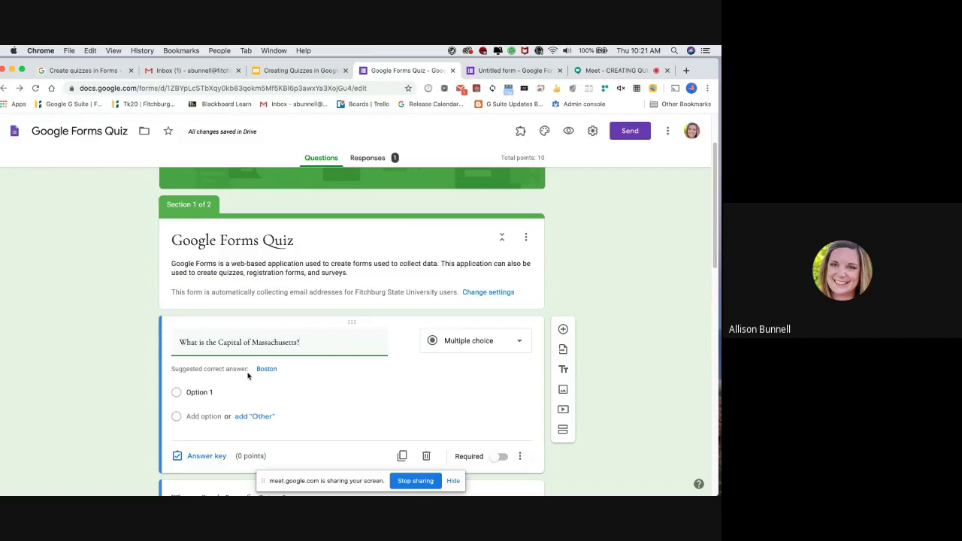
- Accept Boston as the suggested correct answer and add all suggested options: Montpelier, Lansing, Providence and Concord
{"action": "left_click", "coordinate": [267, 370]}
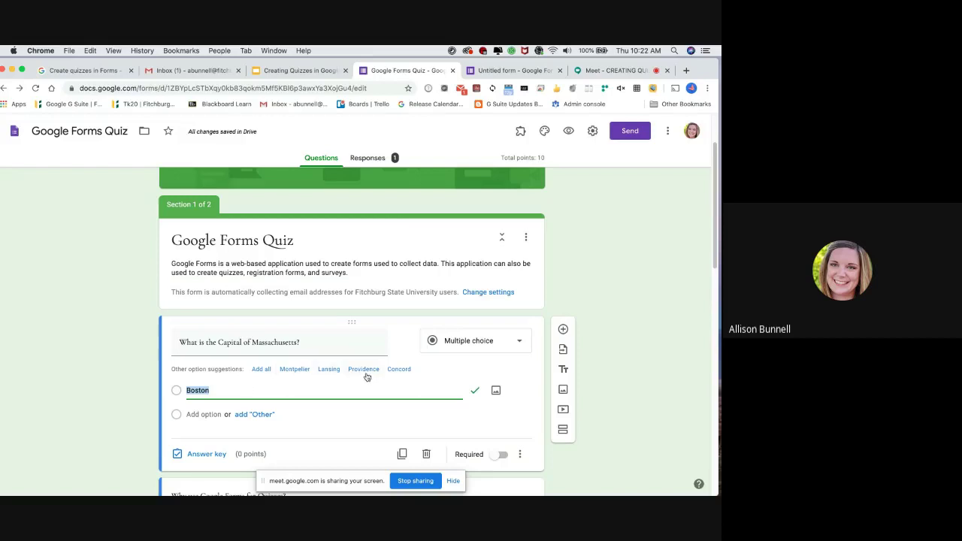
{"action": "left_click", "coordinate": [261, 370]}
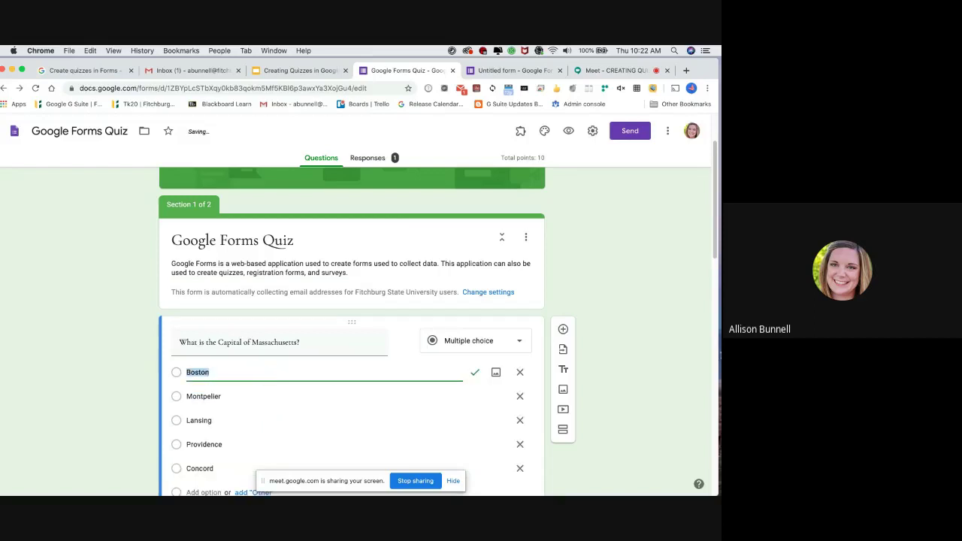
{"action": "left_click_drag", "start_coordinate": [715, 239], "coordinate": [717, 271]}
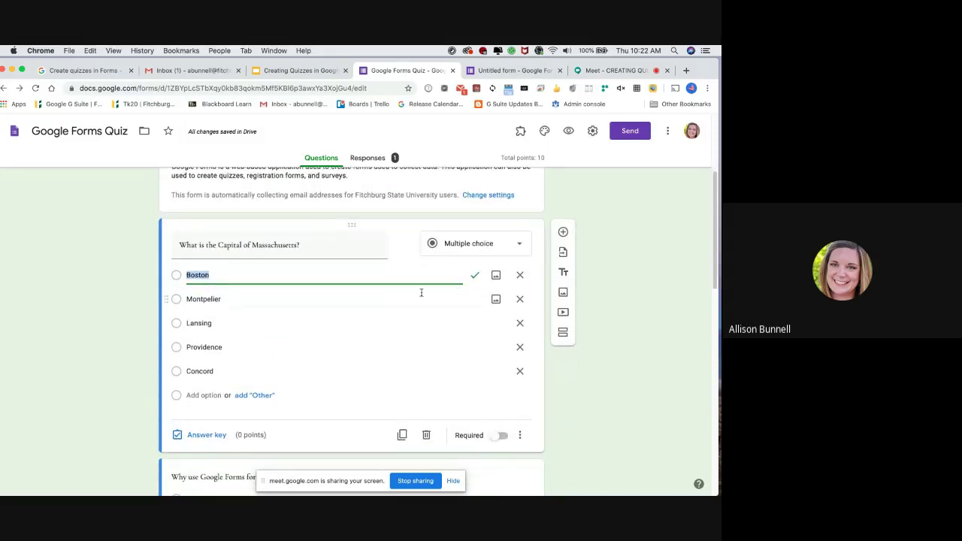
{"action": "left_click", "coordinate": [325, 246]}
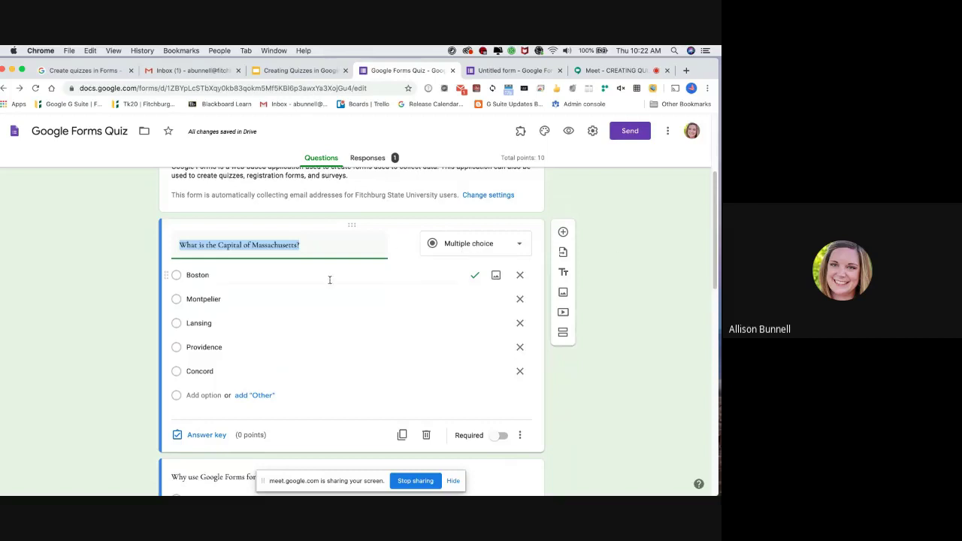
{"action": "left_click_drag", "start_coordinate": [717, 269], "coordinate": [717, 280]}
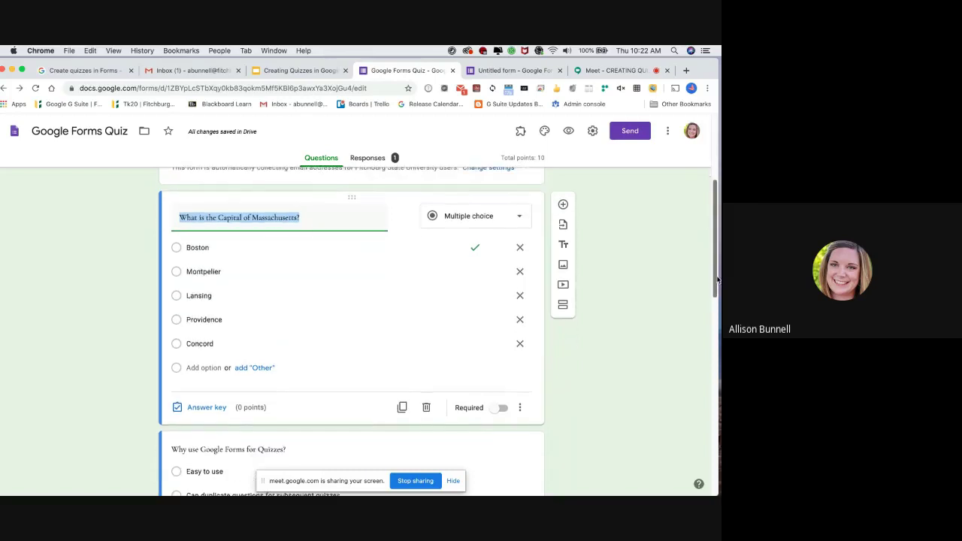
- Make the Massachusetts capital question required and check its additional options
{"action": "left_click", "coordinate": [498, 413]}
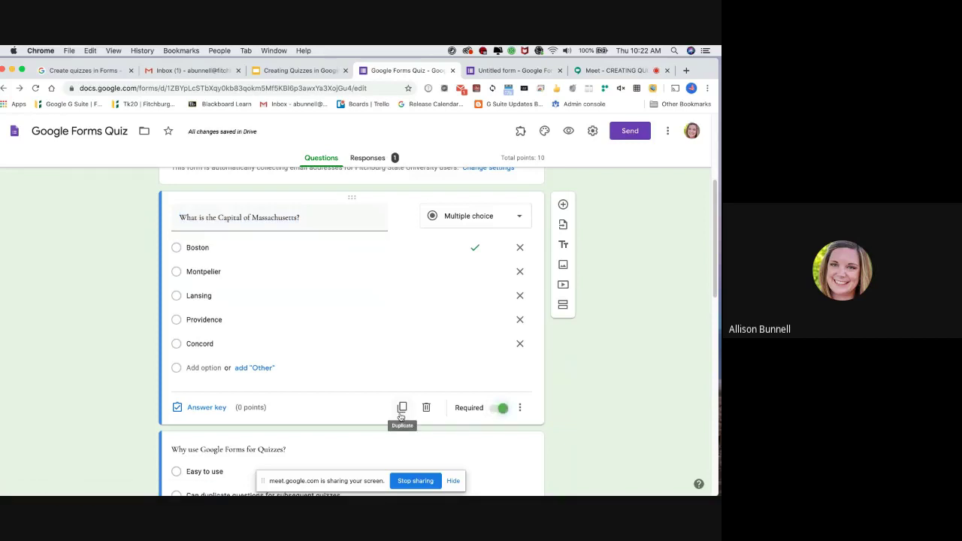
{"action": "left_click", "coordinate": [520, 409]}
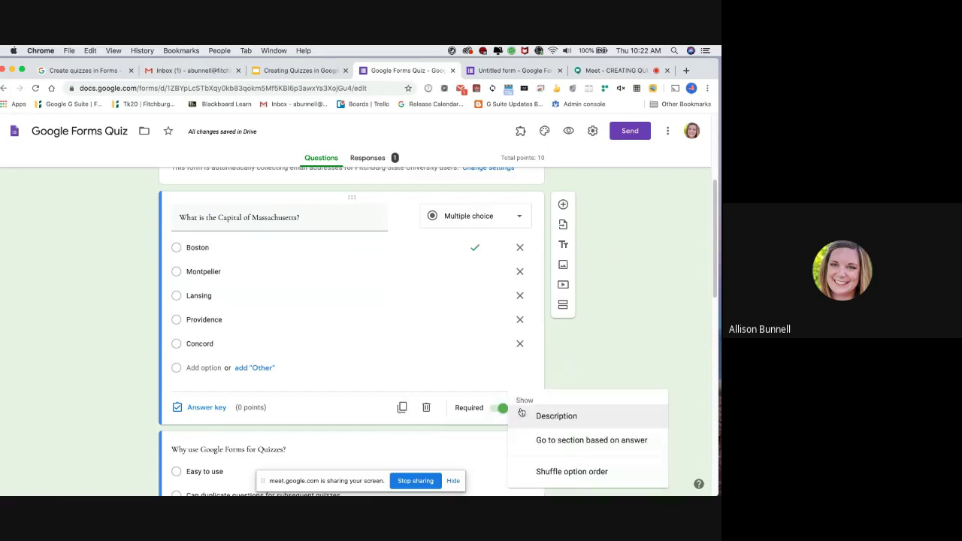
{"action": "left_click", "coordinate": [355, 379]}
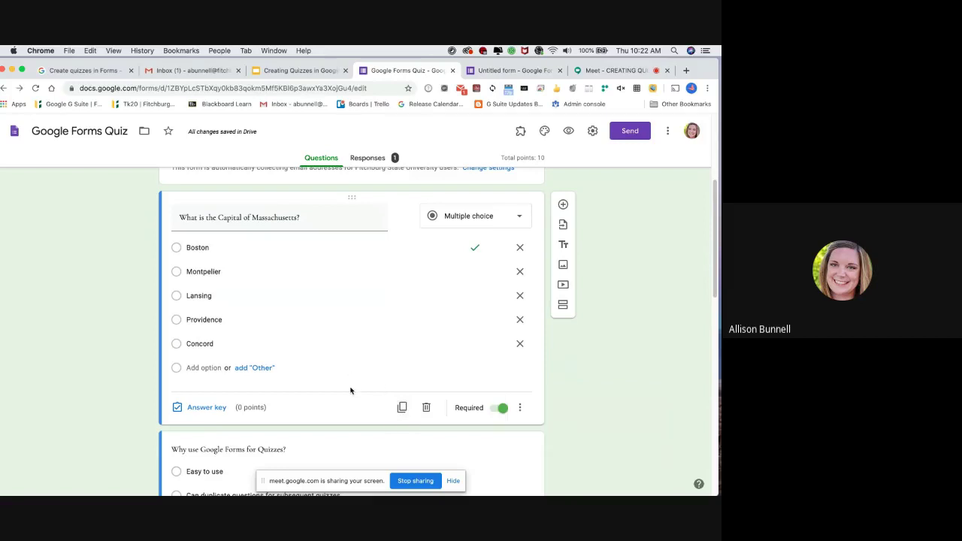
- Set the value of the Massachusetts capital question to 20 points in its answer key
{"action": "left_click", "coordinate": [215, 408]}
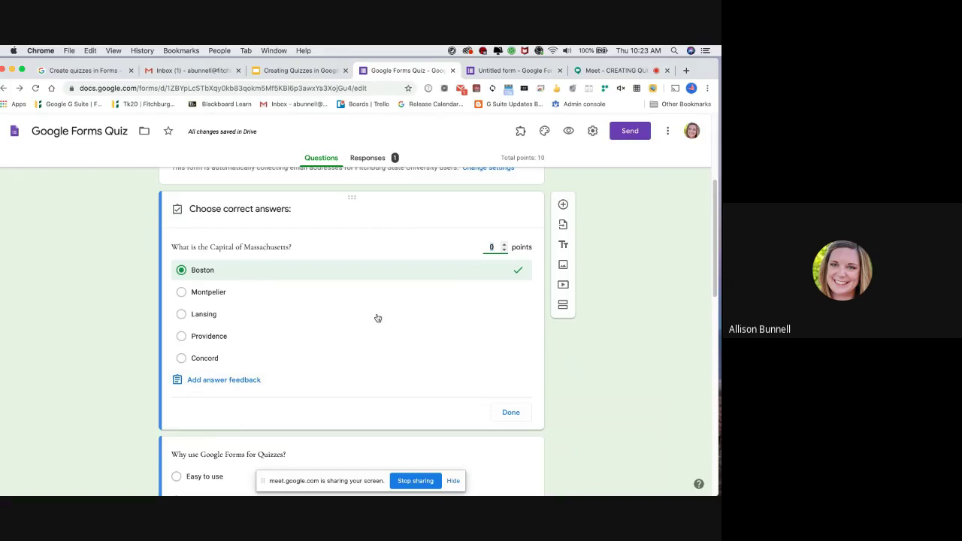
{"action": "double_click", "coordinate": [493, 249]}
{"action": "type", "text": "20"}
- Examine the answer feedback options of the Massachusetts capital question for incorrect and correct answers, including video search, and leave without saving feedback
{"action": "left_click", "coordinate": [237, 381]}
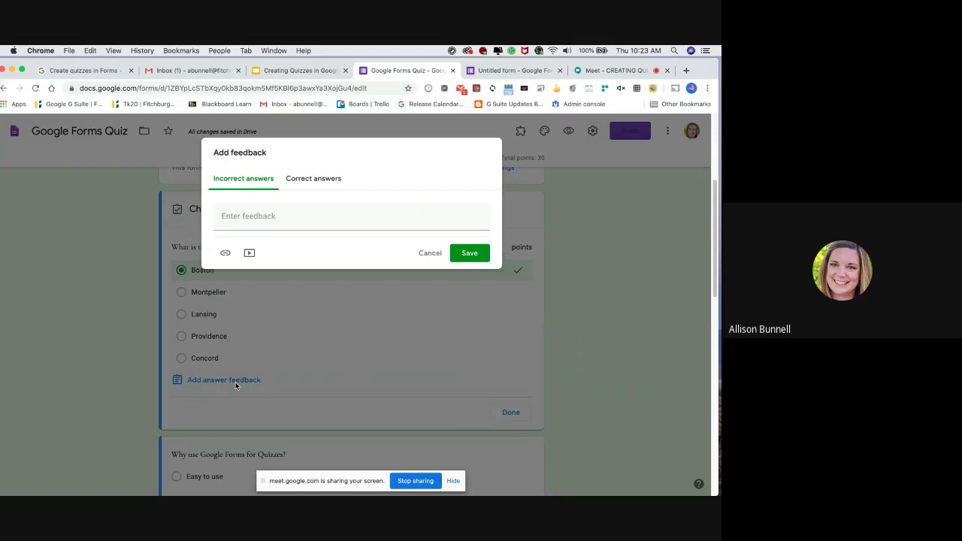
{"action": "left_click", "coordinate": [249, 253]}
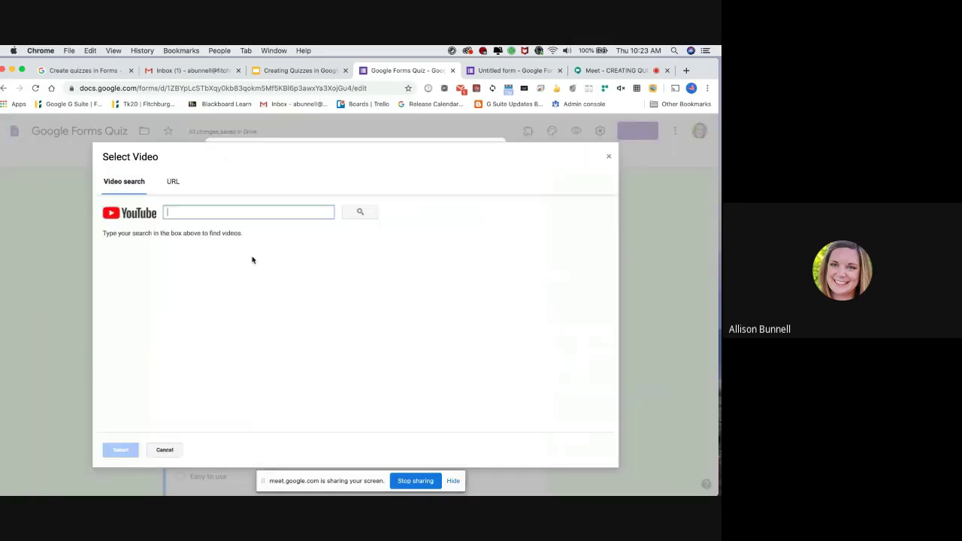
{"action": "left_click", "coordinate": [609, 156]}
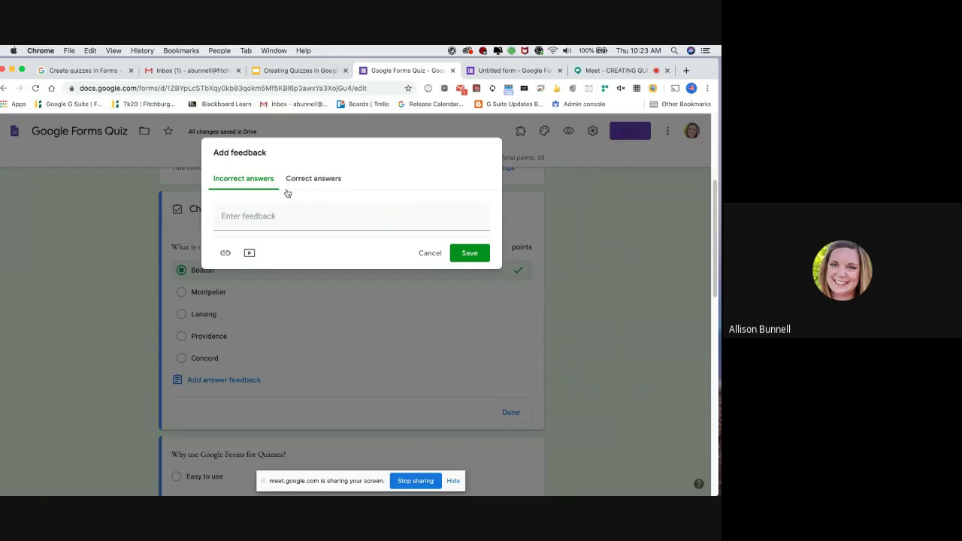
{"action": "left_click", "coordinate": [250, 217]}
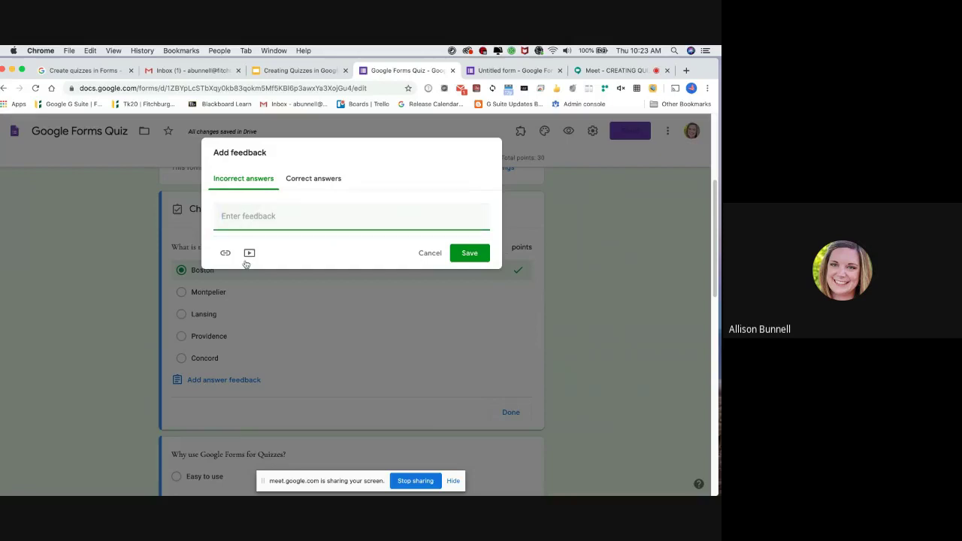
{"action": "left_click", "coordinate": [320, 189]}
{"action": "left_click", "coordinate": [261, 182]}
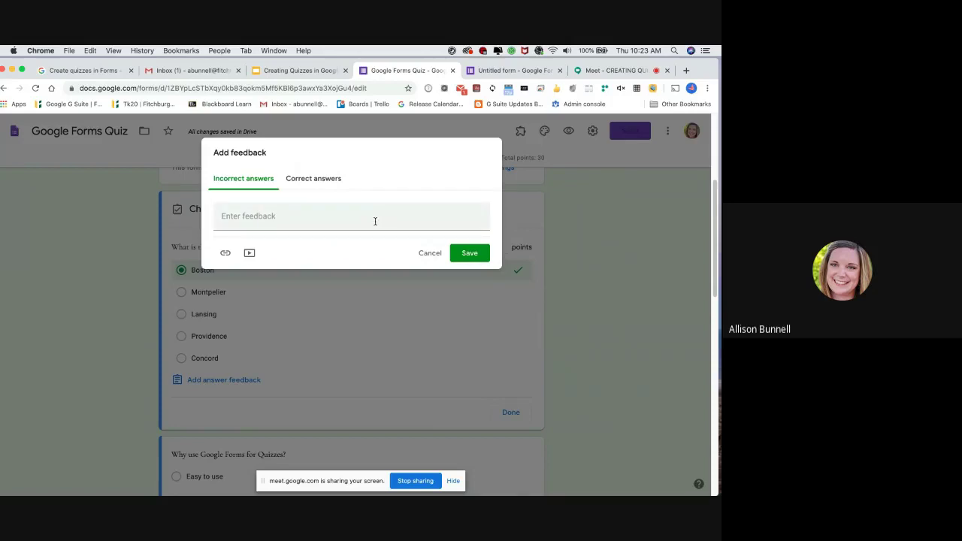
{"action": "left_click", "coordinate": [427, 254]}
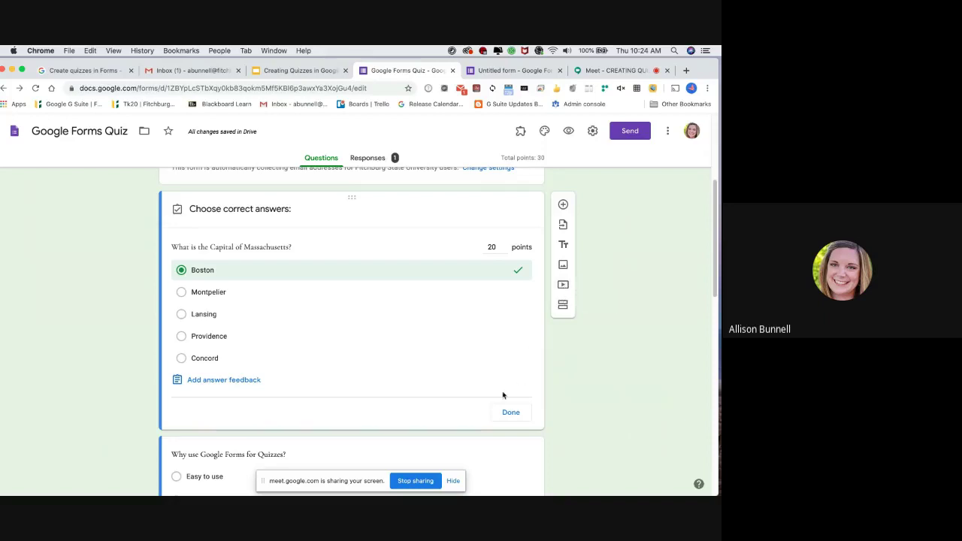
- Finish the answer key of the Massachusetts capital question and enable going to a section based on answer
{"action": "left_click", "coordinate": [508, 412]}
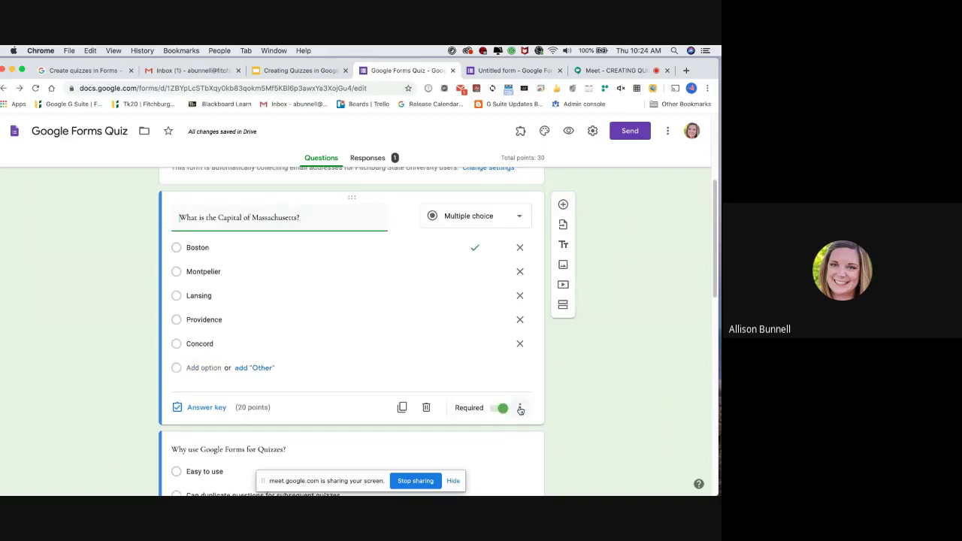
{"action": "left_click", "coordinate": [520, 409]}
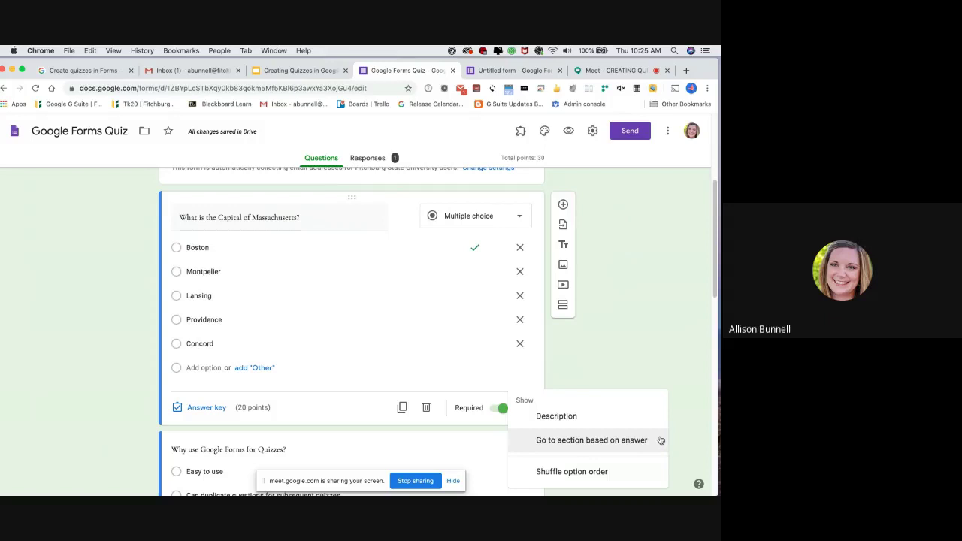
{"action": "left_click", "coordinate": [610, 441]}
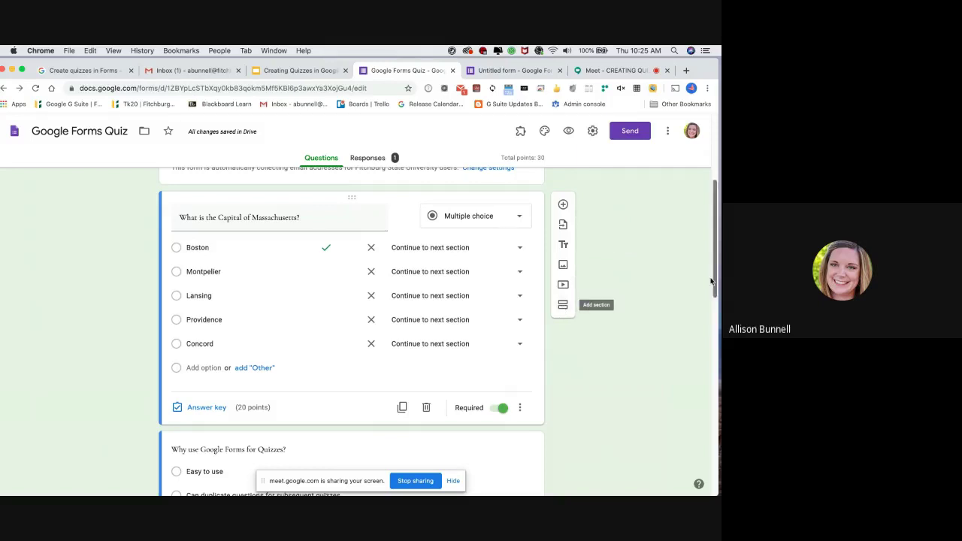
- Review the rest of the quiz down to the video and short answer question in the second section
{"action": "left_click_drag", "start_coordinate": [712, 275], "coordinate": [716, 341]}
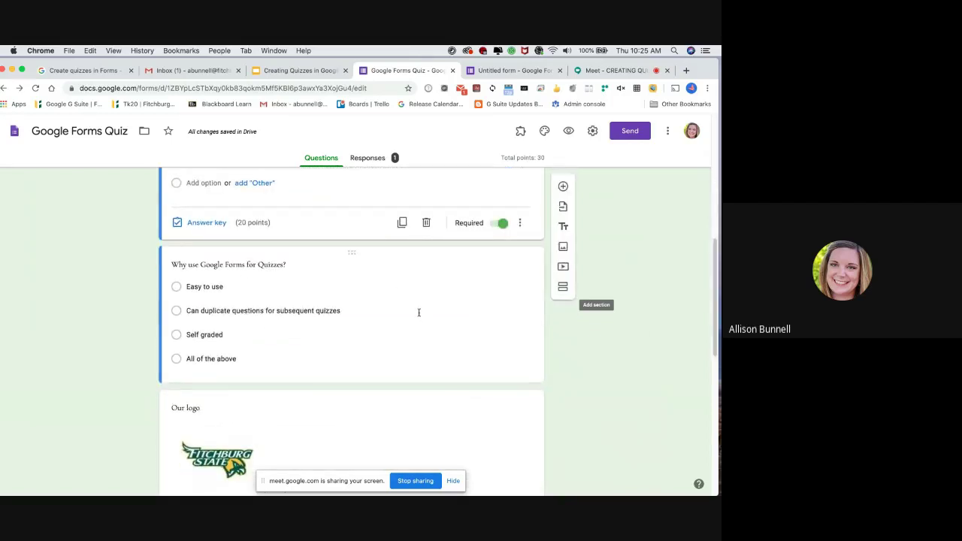
{"action": "right_click", "coordinate": [713, 304]}
{"action": "left_click", "coordinate": [707, 328]}
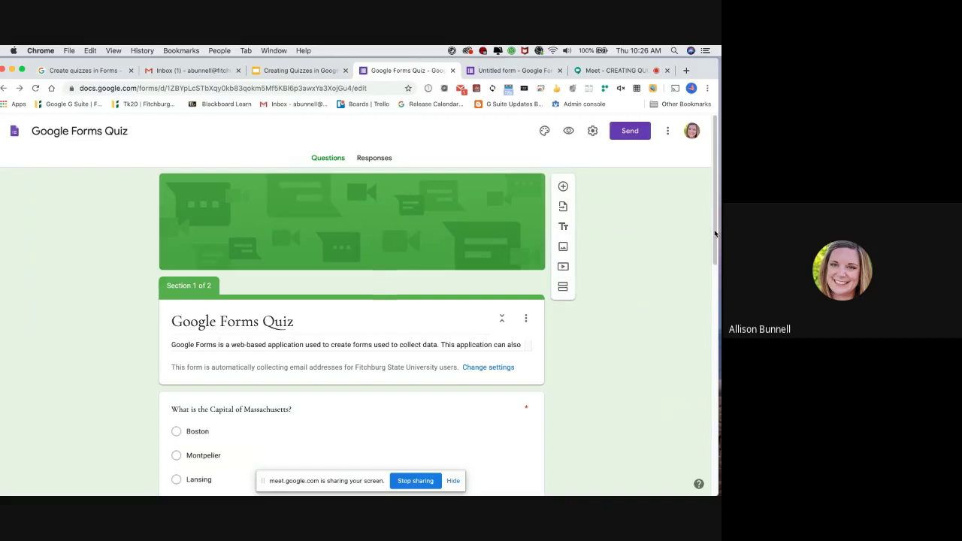
{"action": "left_click_drag", "start_coordinate": [715, 231], "coordinate": [719, 473]}
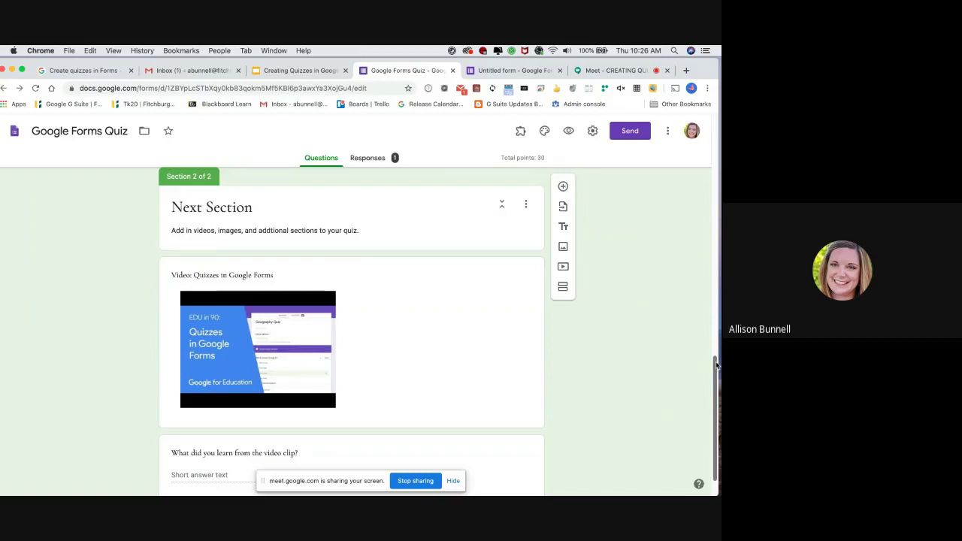
{"action": "left_click_drag", "start_coordinate": [716, 367], "coordinate": [717, 381]}
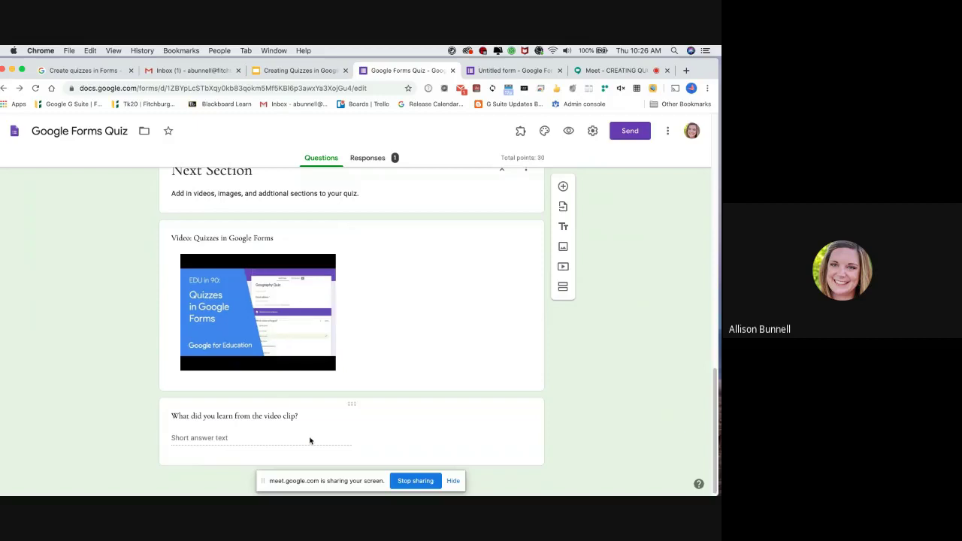
- Review the quiz's response summary, including insights, frequently missed questions, scores and pending responses
{"action": "left_click", "coordinate": [374, 163]}
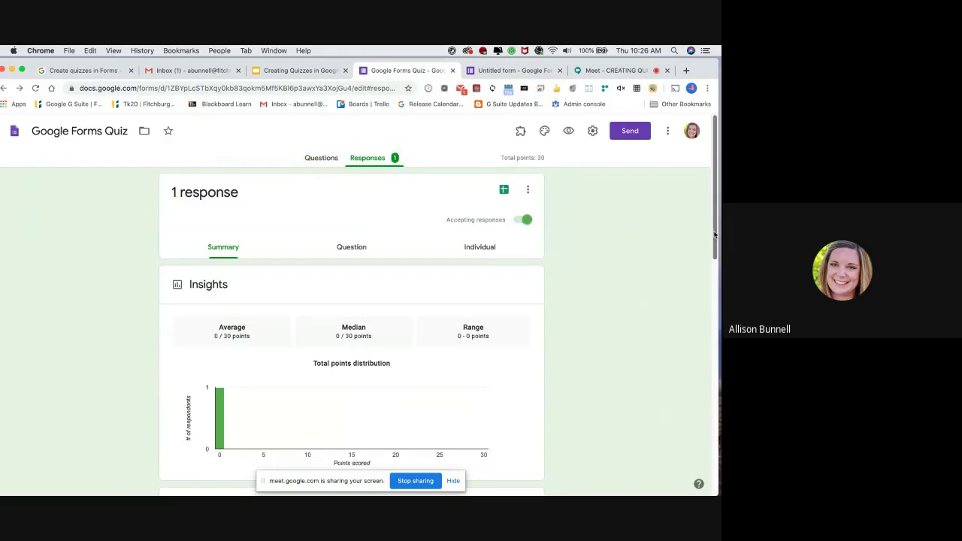
{"action": "left_click_drag", "start_coordinate": [715, 236], "coordinate": [715, 337]}
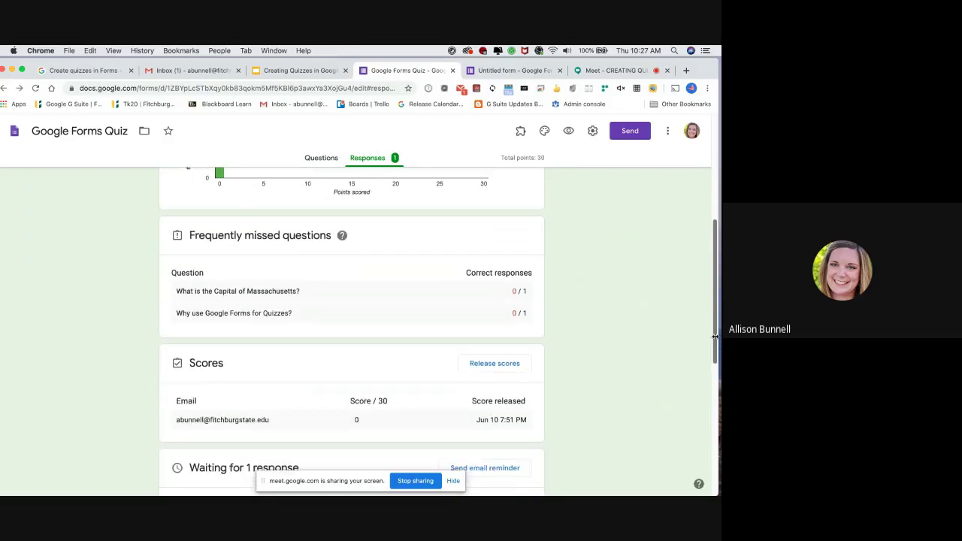
{"action": "left_click_drag", "start_coordinate": [715, 337], "coordinate": [718, 384]}
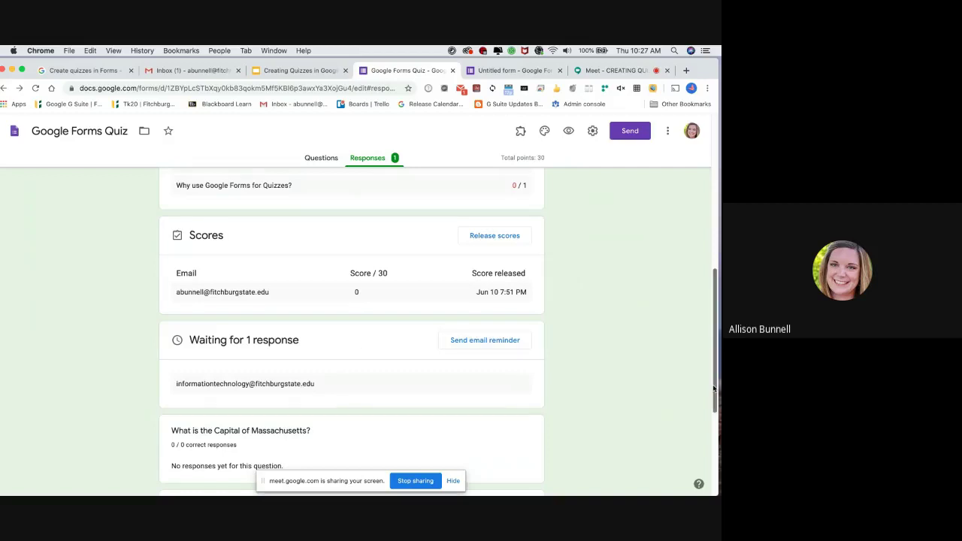
{"action": "left_click_drag", "start_coordinate": [714, 390], "coordinate": [719, 466]}
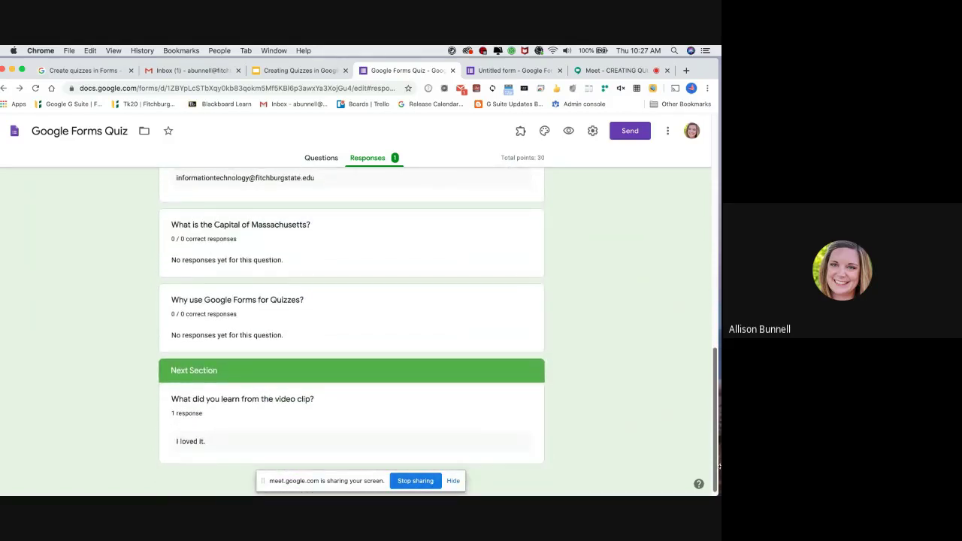
{"action": "left_click_drag", "start_coordinate": [720, 466], "coordinate": [707, 238]}
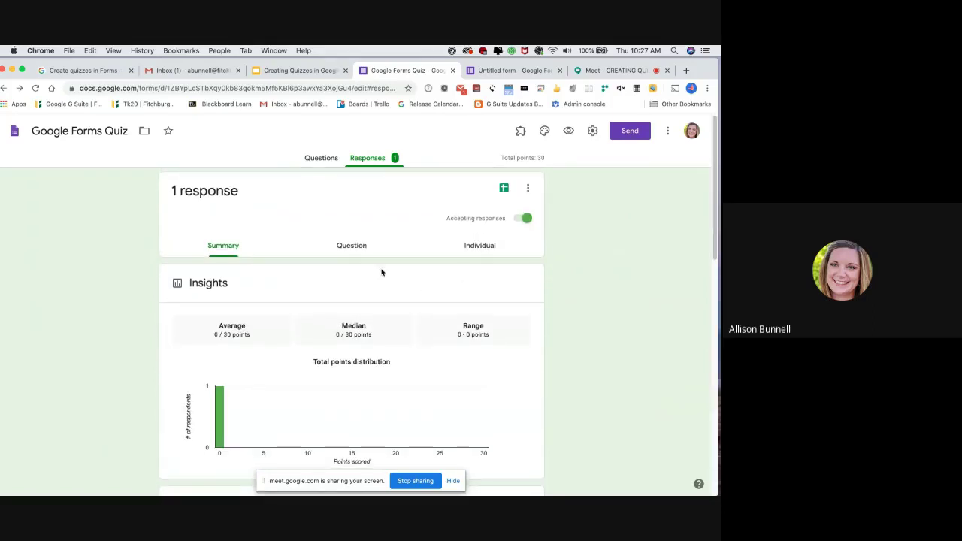
- Examine the quiz responses by question, and the individual respondent's graded submission
{"action": "left_click", "coordinate": [354, 246]}
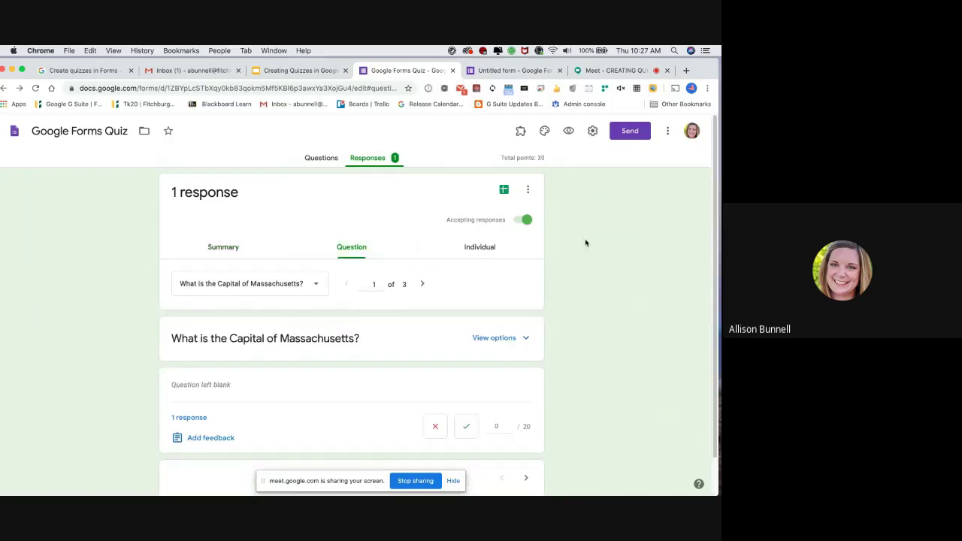
{"action": "mouse_move", "coordinate": [715, 265]}
{"action": "left_mouse_down"}
{"action": "mouse_move", "coordinate": [715, 295]}
{"action": "mouse_move", "coordinate": [707, 258]}
{"action": "left_mouse_up"}
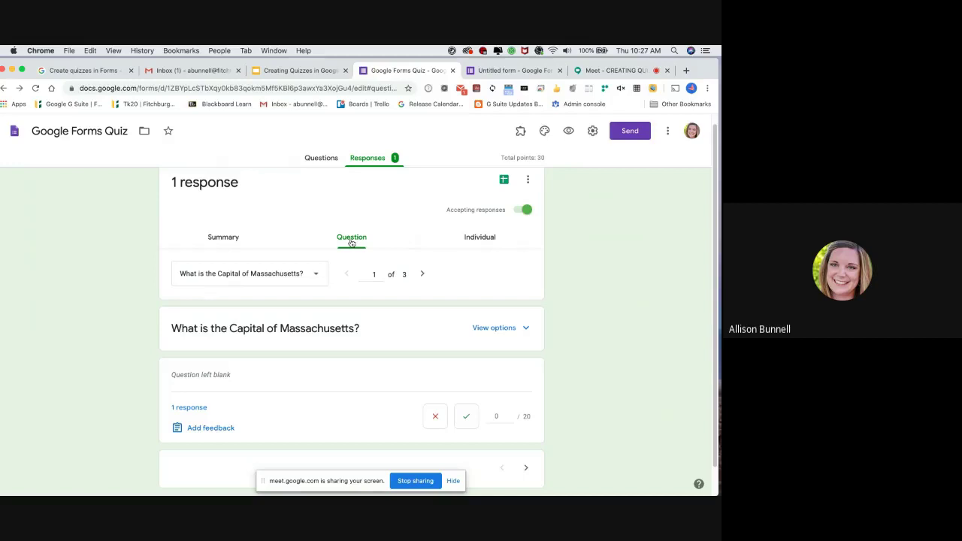
{"action": "left_click", "coordinate": [486, 241]}
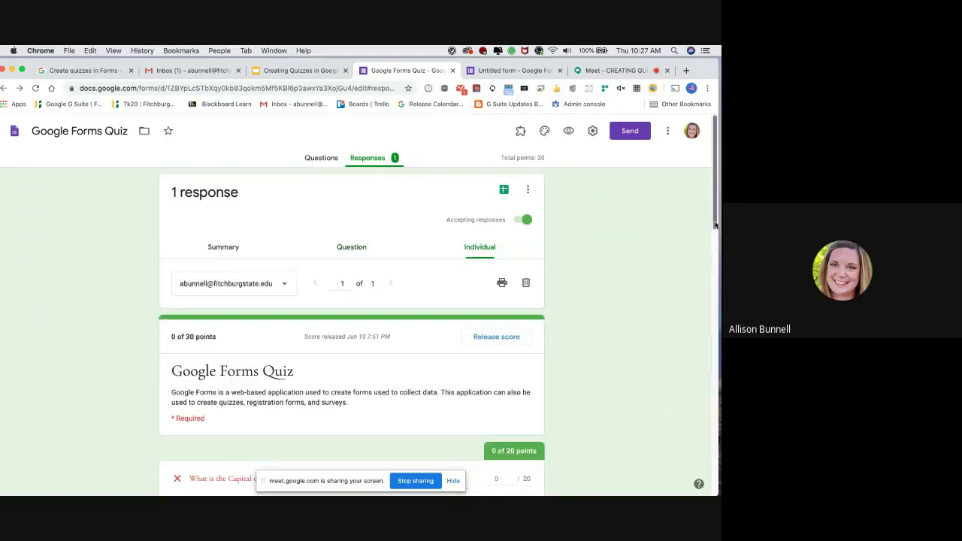
{"action": "left_click_drag", "start_coordinate": [715, 224], "coordinate": [717, 259]}
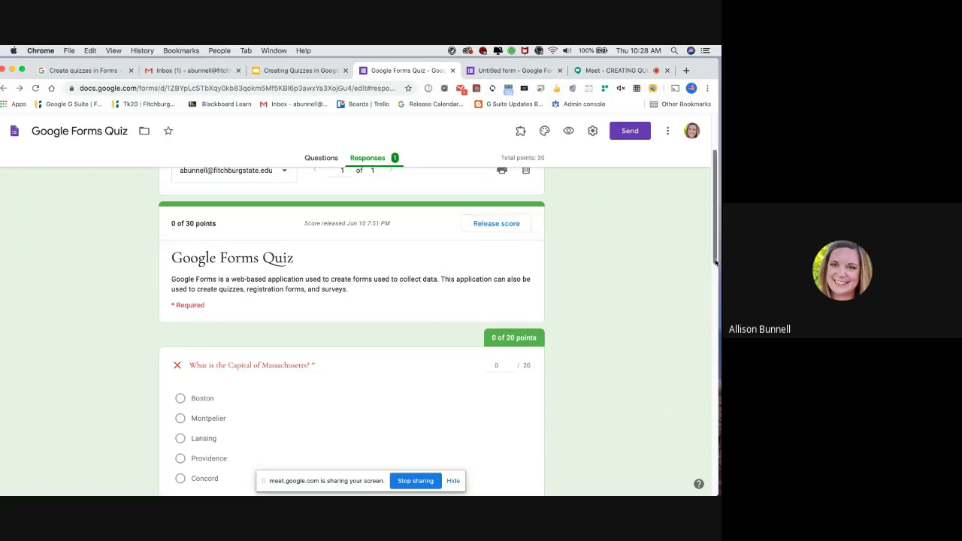
{"action": "left_click_drag", "start_coordinate": [716, 262], "coordinate": [703, 217]}
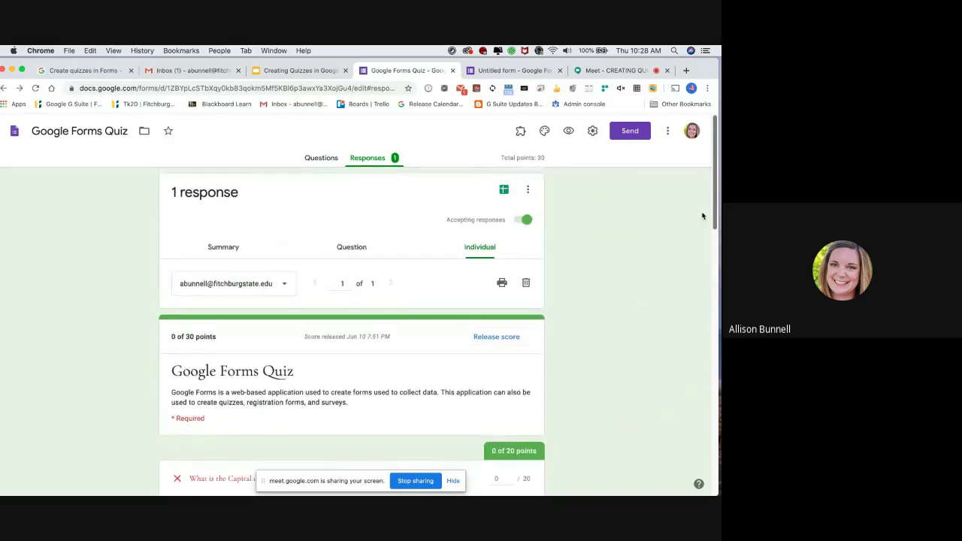
- Open the linked responses spreadsheet in Google Sheets, widen the "Why use Google Forms for Quizzes?" column slightly, and return to the quiz form
{"action": "left_click", "coordinate": [506, 201]}
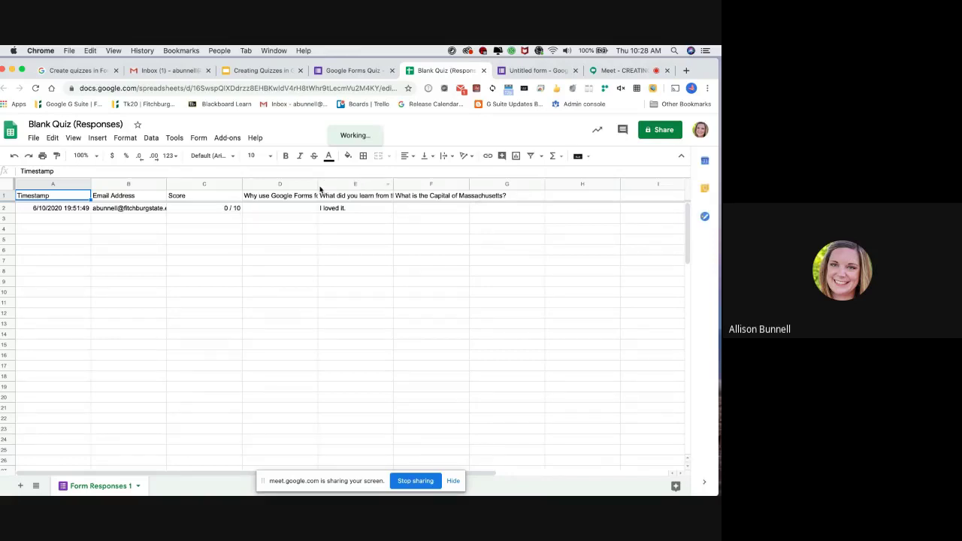
{"action": "left_click_drag", "start_coordinate": [317, 186], "coordinate": [334, 185]}
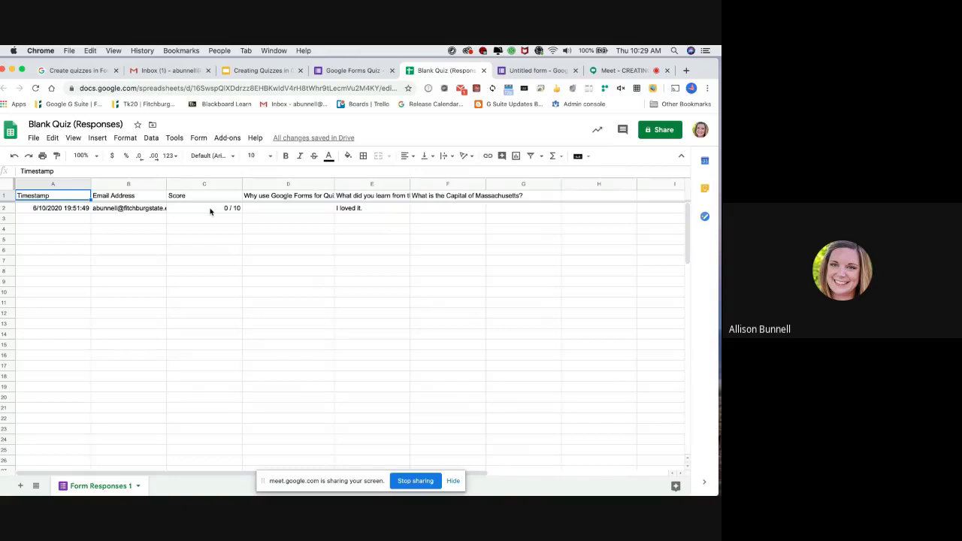
{"action": "left_click", "coordinate": [351, 71]}
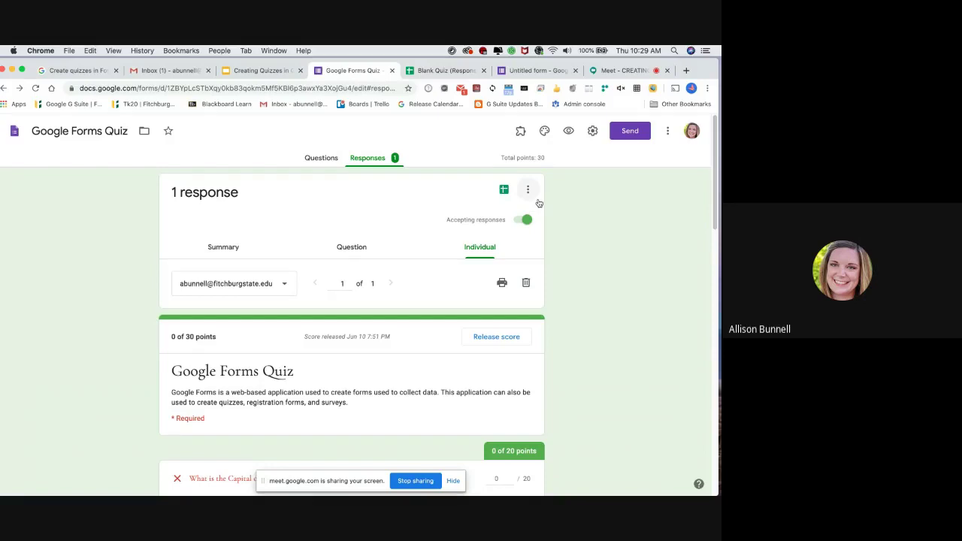
- Return to the quiz questions, preview the first section as a respondent, and close the preview
{"action": "left_click", "coordinate": [320, 164]}
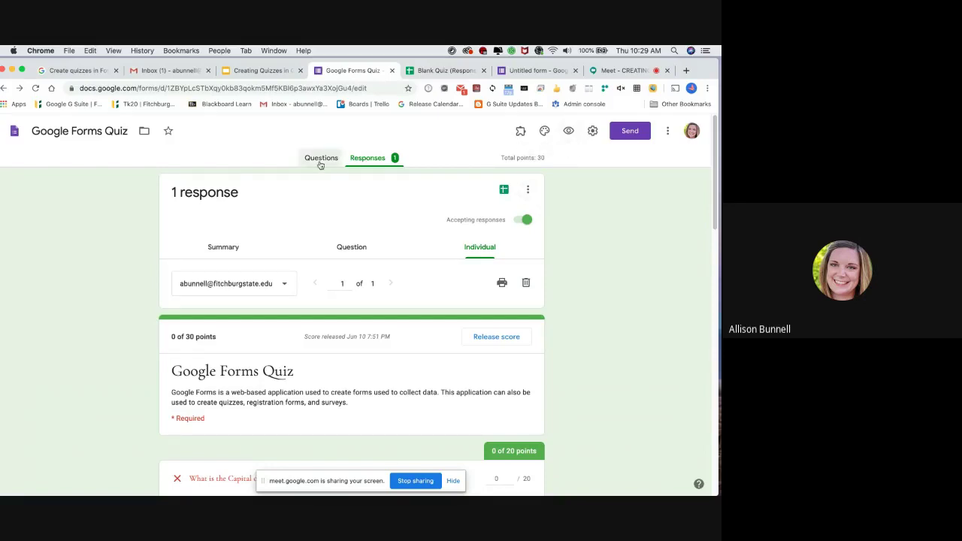
{"action": "left_click", "coordinate": [570, 133]}
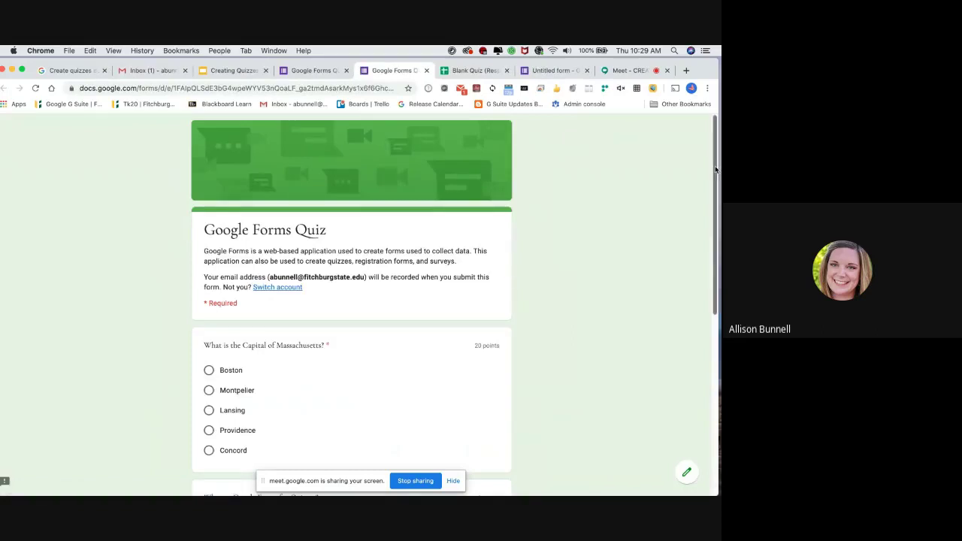
{"action": "left_click_drag", "start_coordinate": [716, 171], "coordinate": [719, 354]}
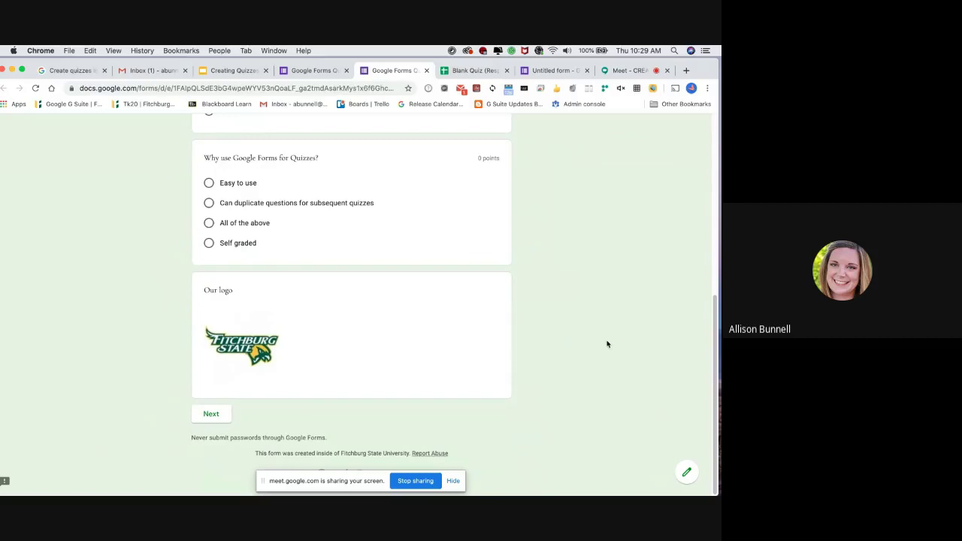
{"action": "left_click", "coordinate": [427, 71]}
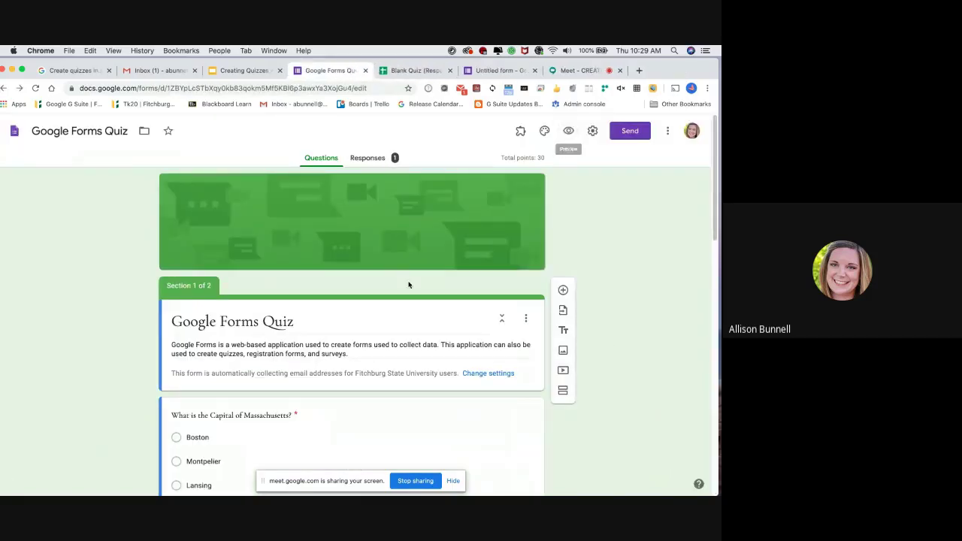
- Show the available section actions for section 1 of the quiz
{"action": "left_click", "coordinate": [526, 320]}
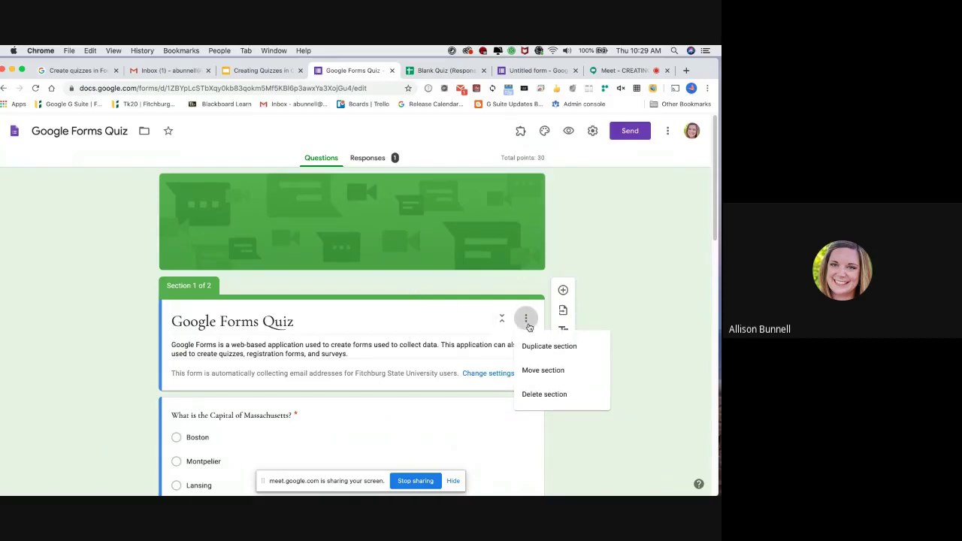